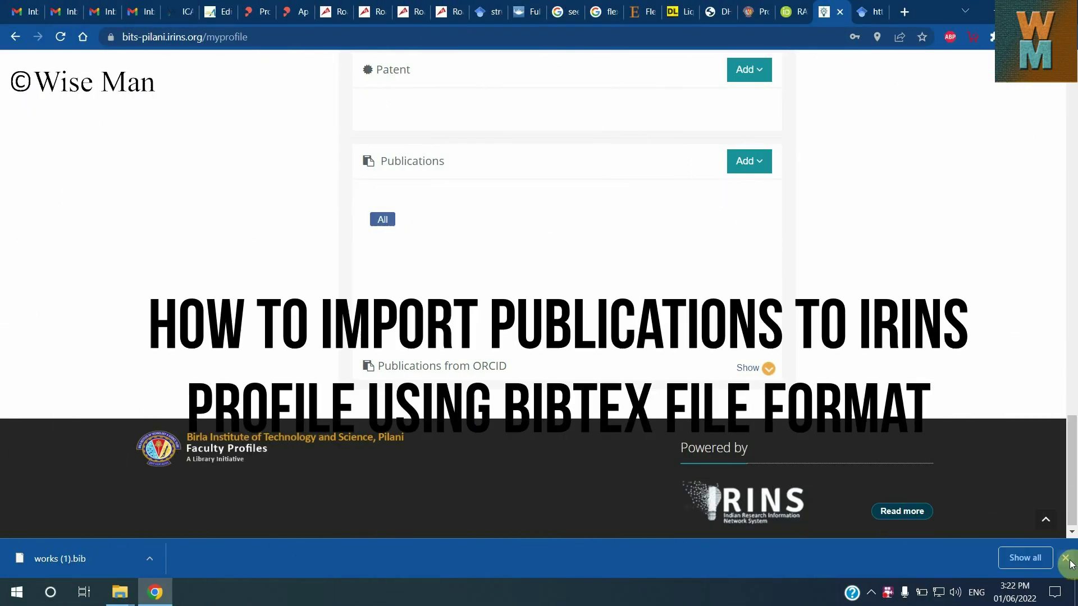
Close the Chrome download bar to reveal the empty Publications section
left_click(1066, 559)
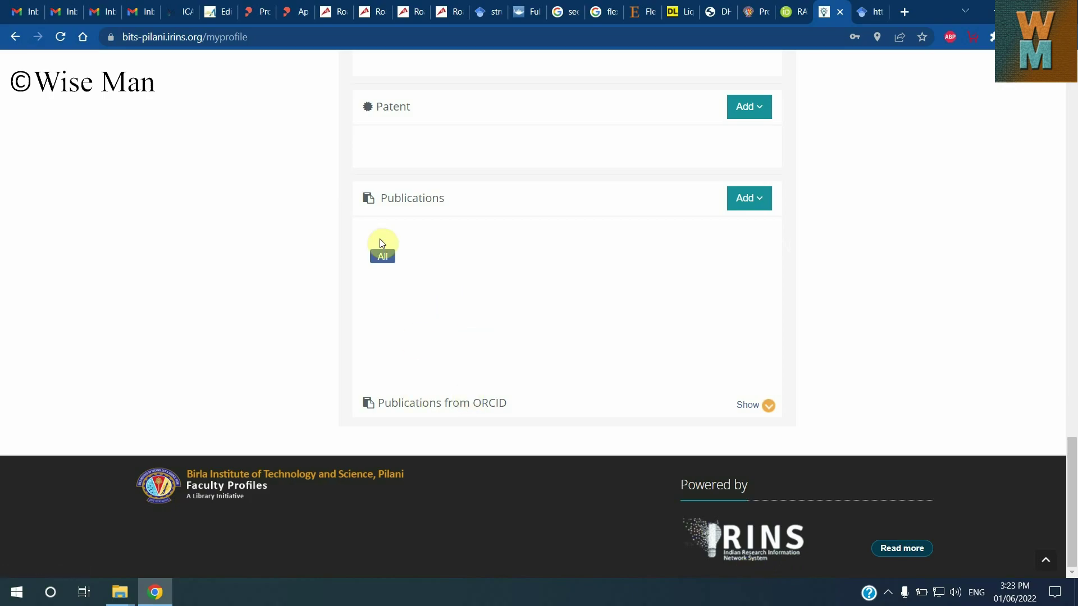
Open the Add Manually publication form, look it over, and cancel it
left_click(761, 209)
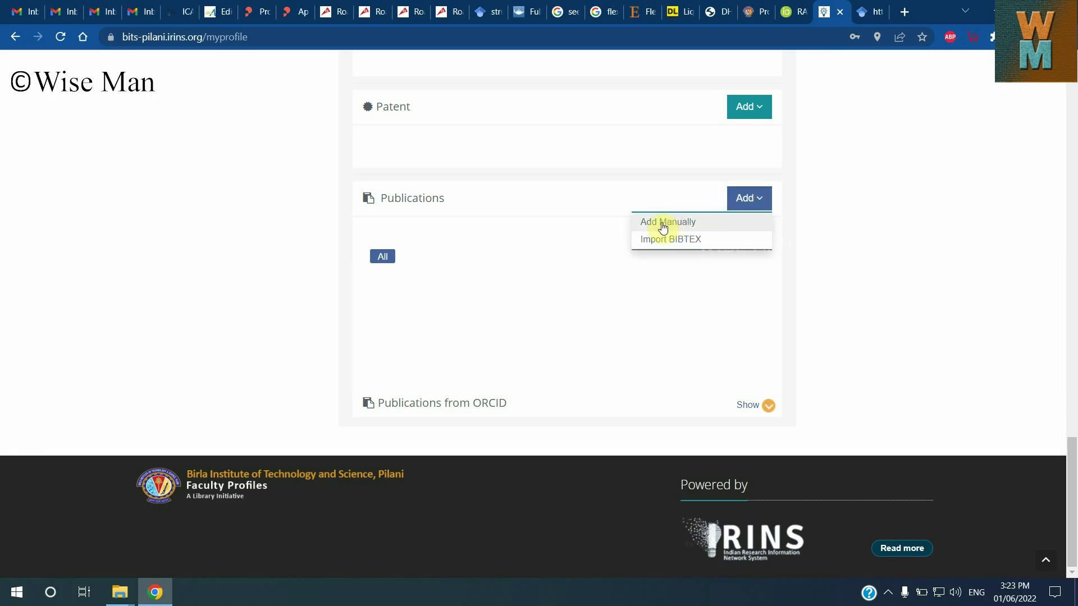
left_click(663, 227)
scroll(494, 382, "down", 6)
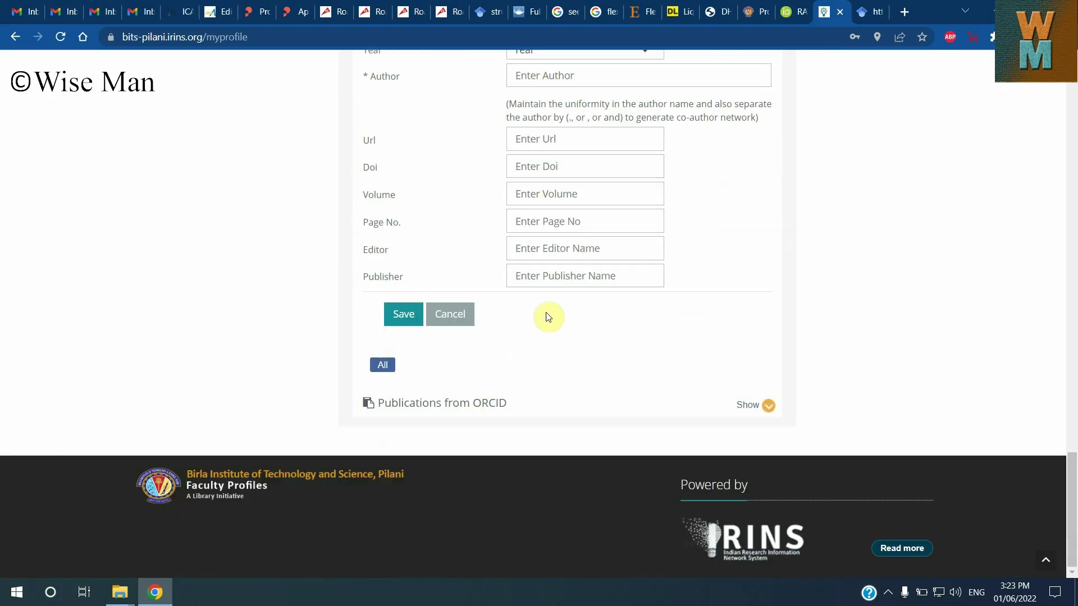
scroll(562, 304, "up", 6)
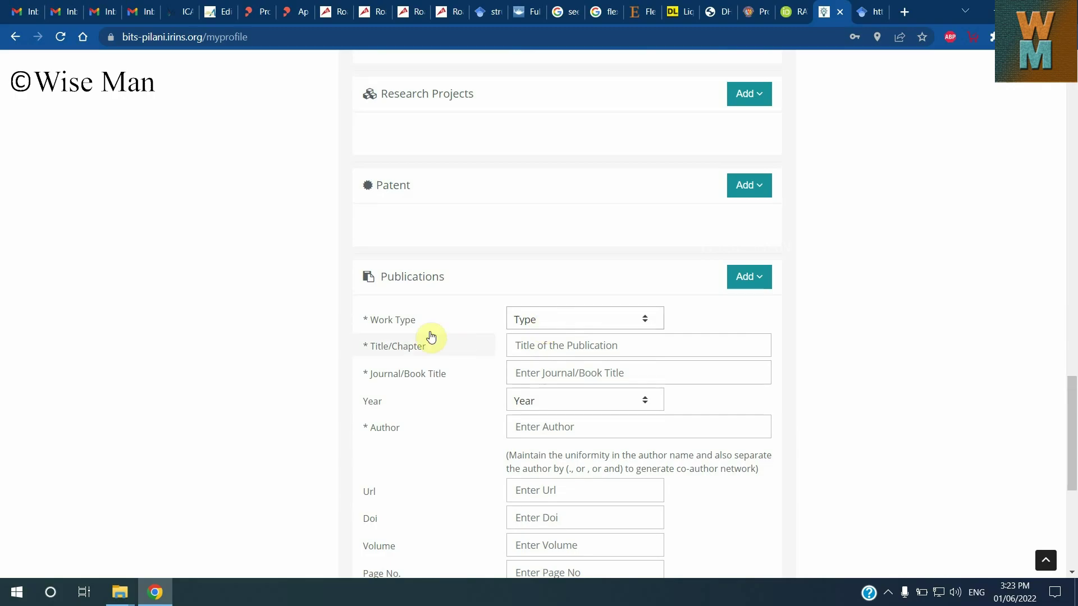
scroll(457, 417, "down", 3)
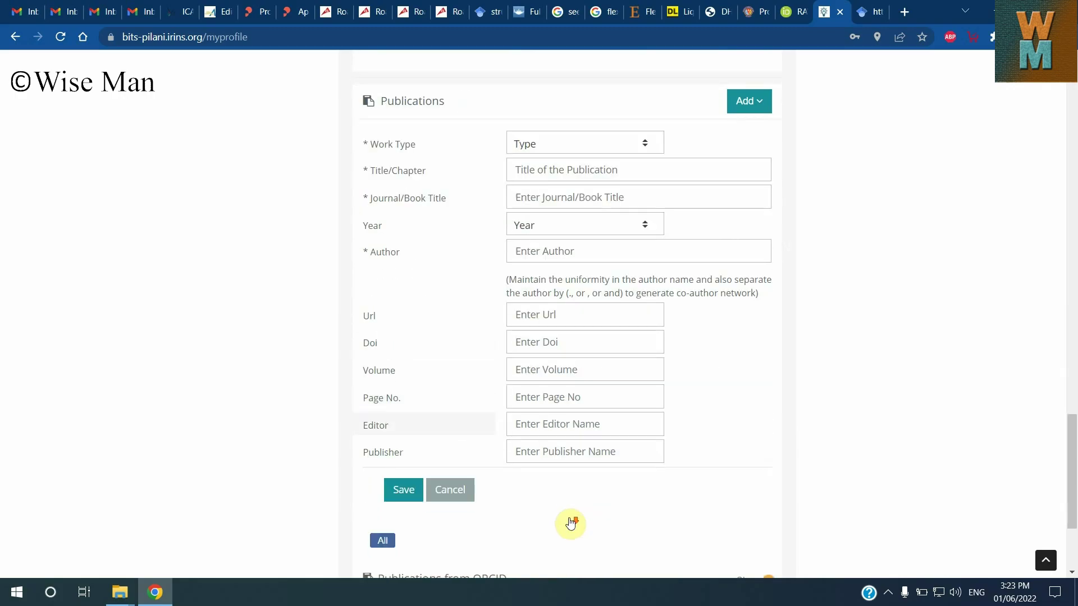
left_click(451, 492)
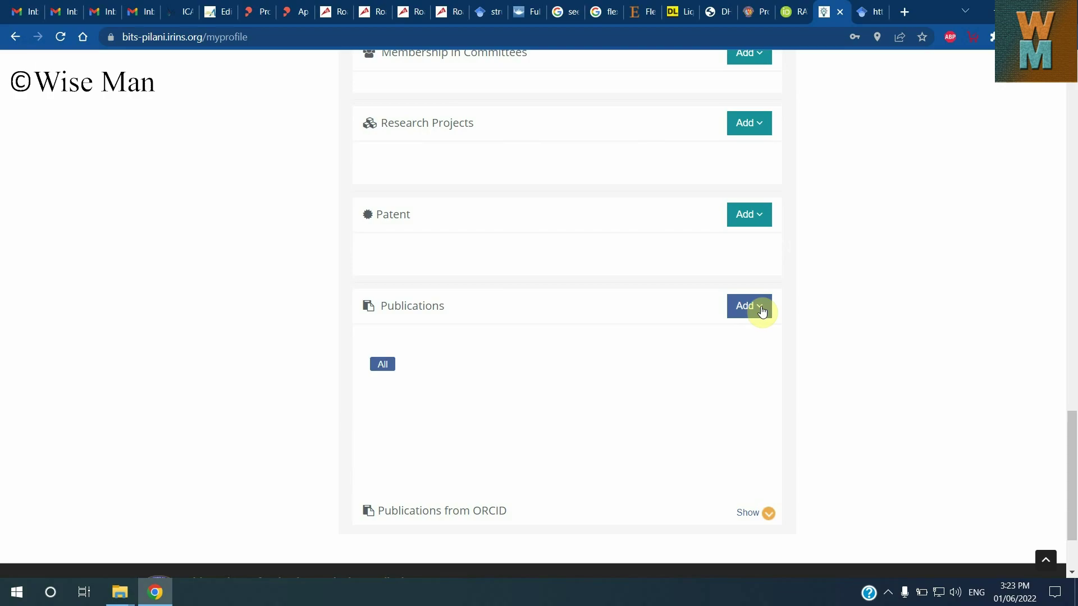
Preview the Import BIBTEX form, cancel it, and go to the ORCID Works tab
left_click(762, 311)
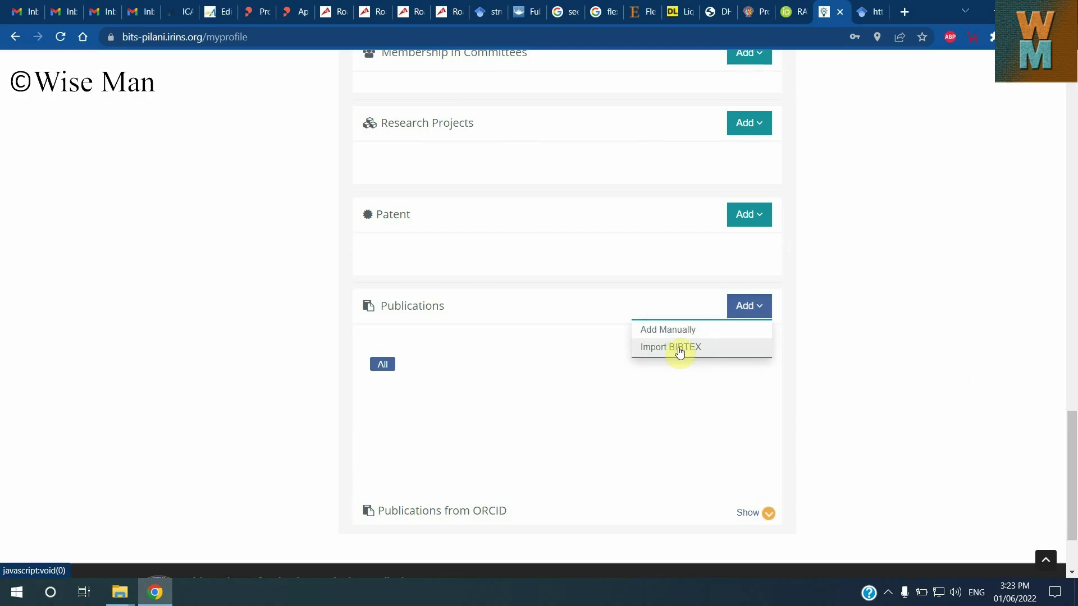
left_click(680, 352)
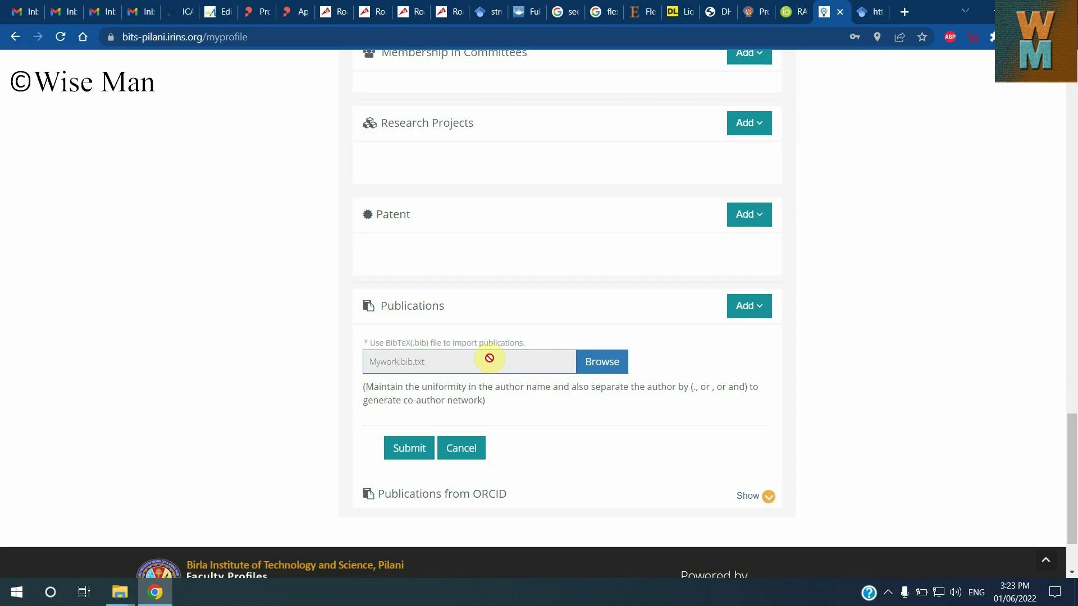
left_click(464, 449)
left_click(789, 6)
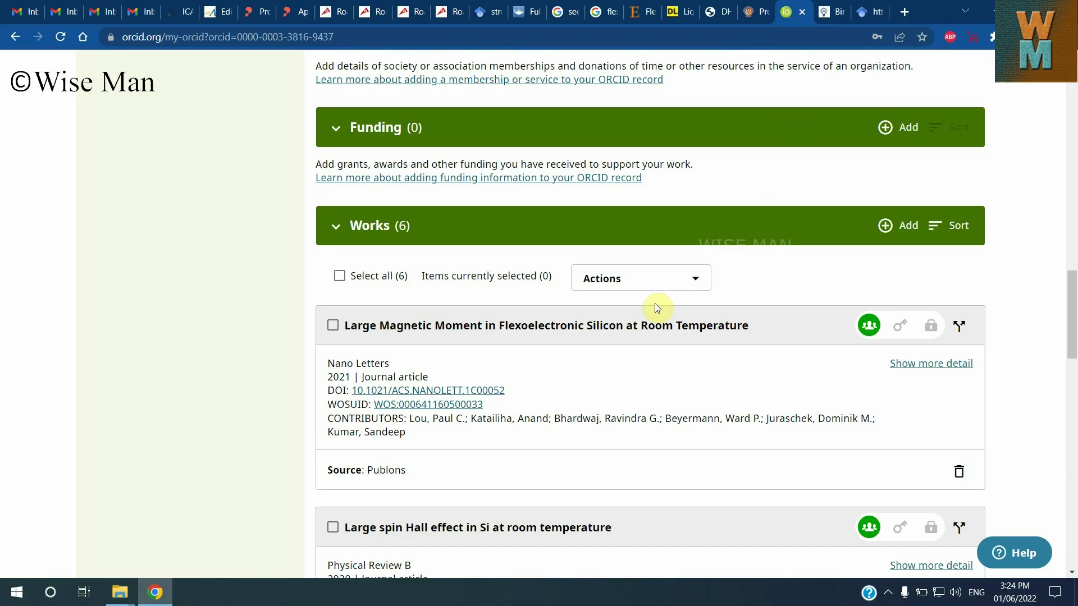
Leave the ORCID record for the scholar.googleusercontent BibTeX citations tab
scroll(655, 307, "up", 20)
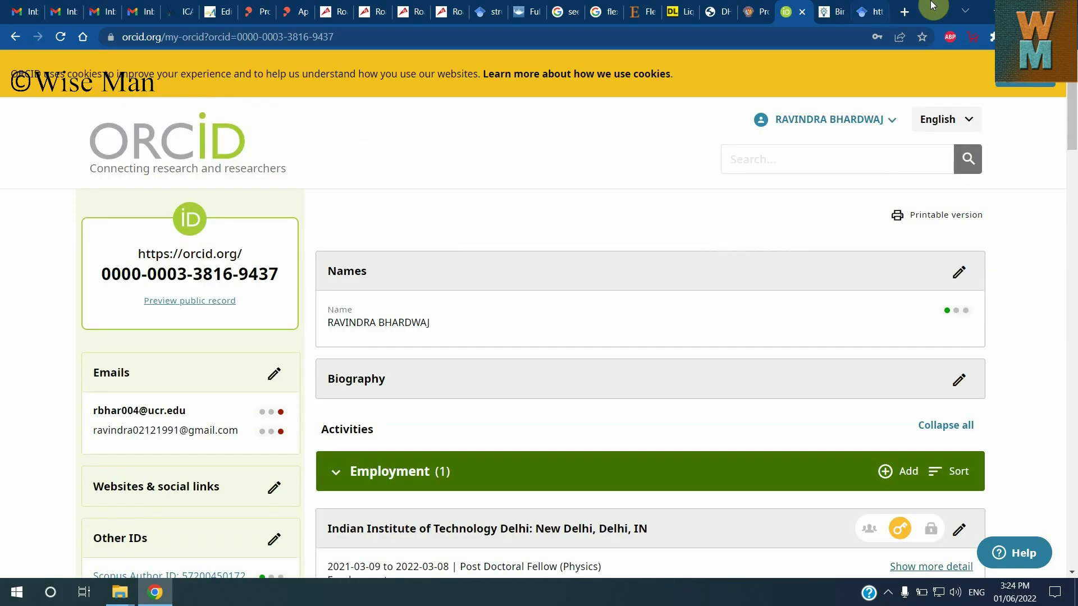
left_click(871, 12)
scroll(324, 157, "up", 5)
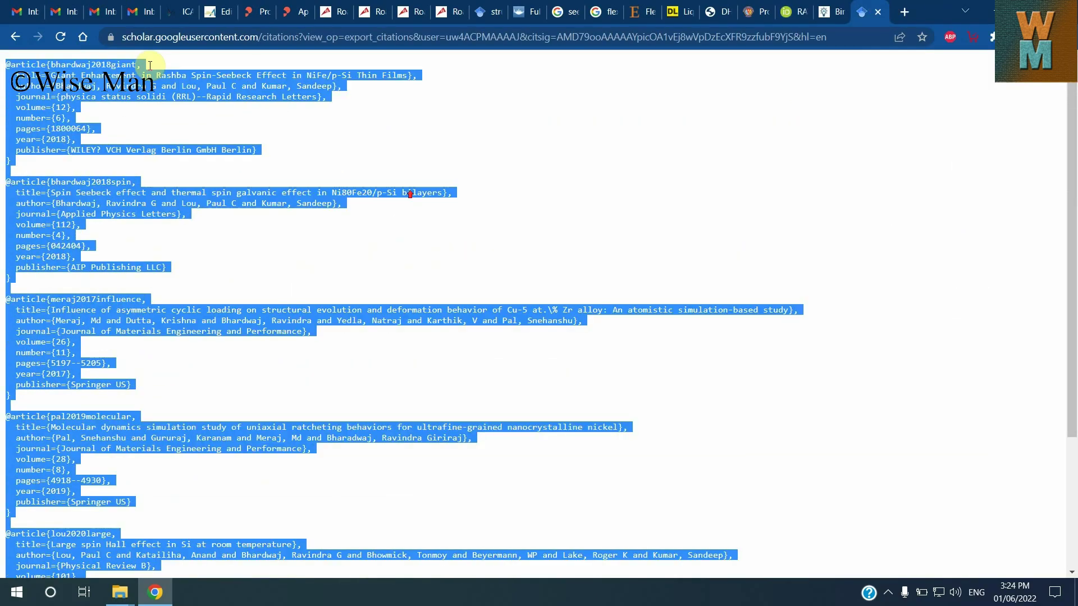
Return to the Google Scholar profile and clear all article selections
left_click(15, 36)
scroll(439, 231, "up", 2)
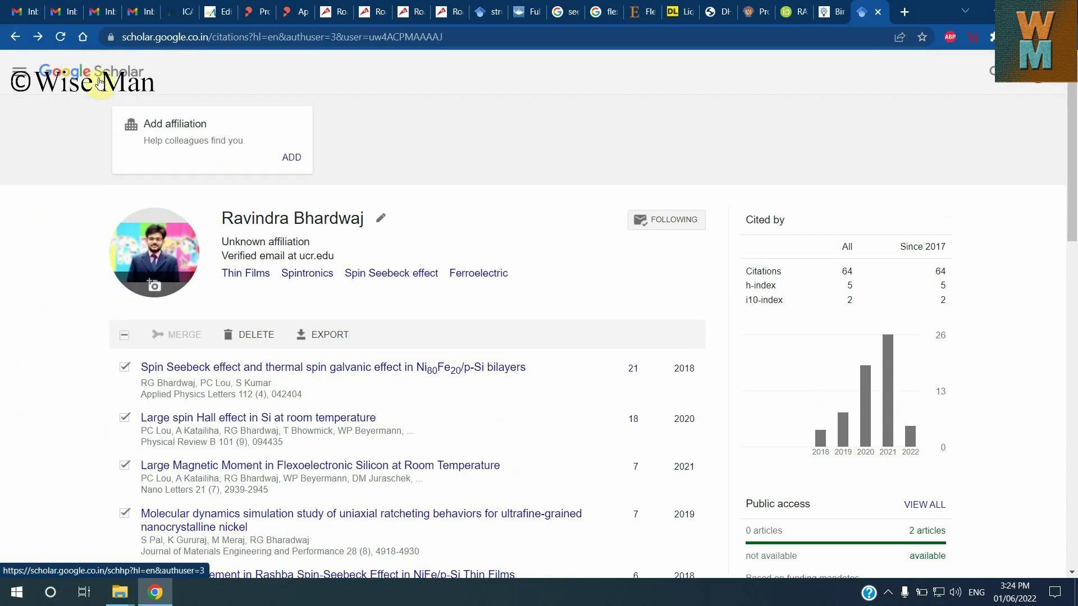
left_click(125, 336)
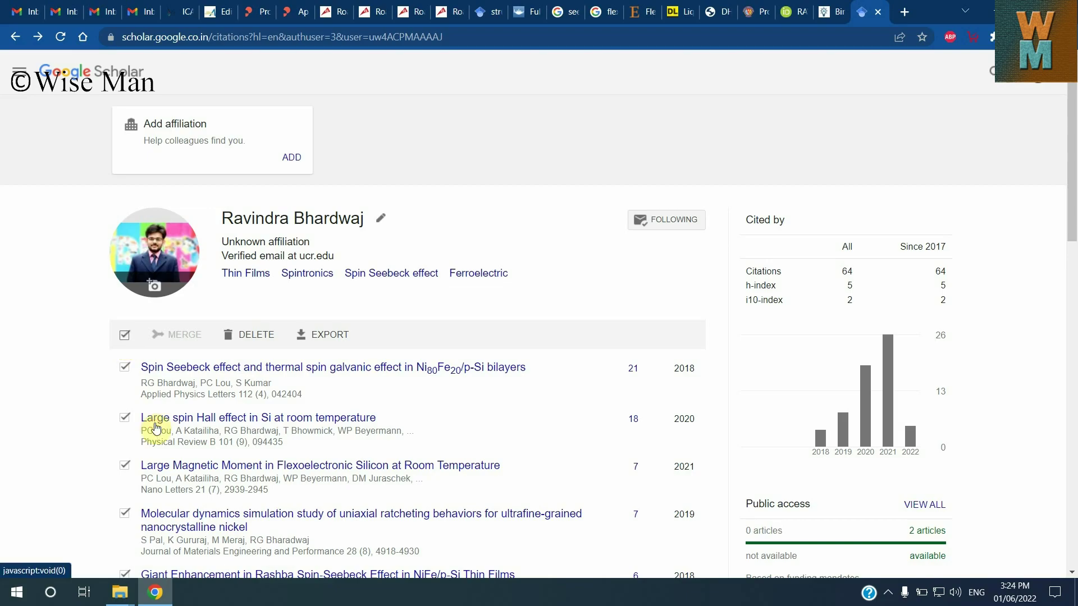
left_click(125, 368)
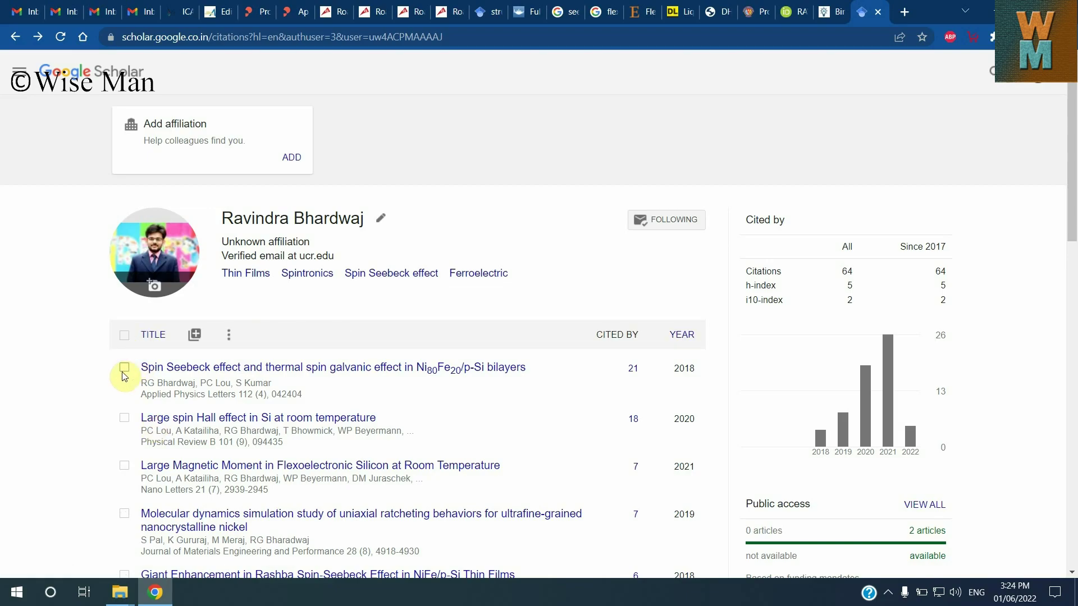
scroll(264, 427, "down", 1)
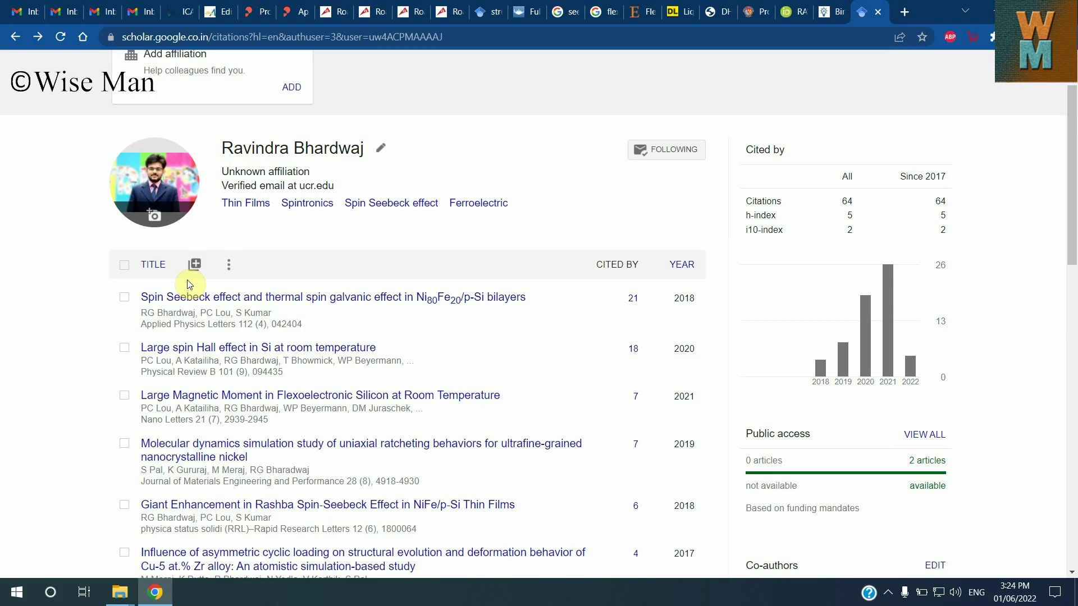
Tick the first six articles, ending with the asymmetric cyclic loading paper
left_click(124, 297)
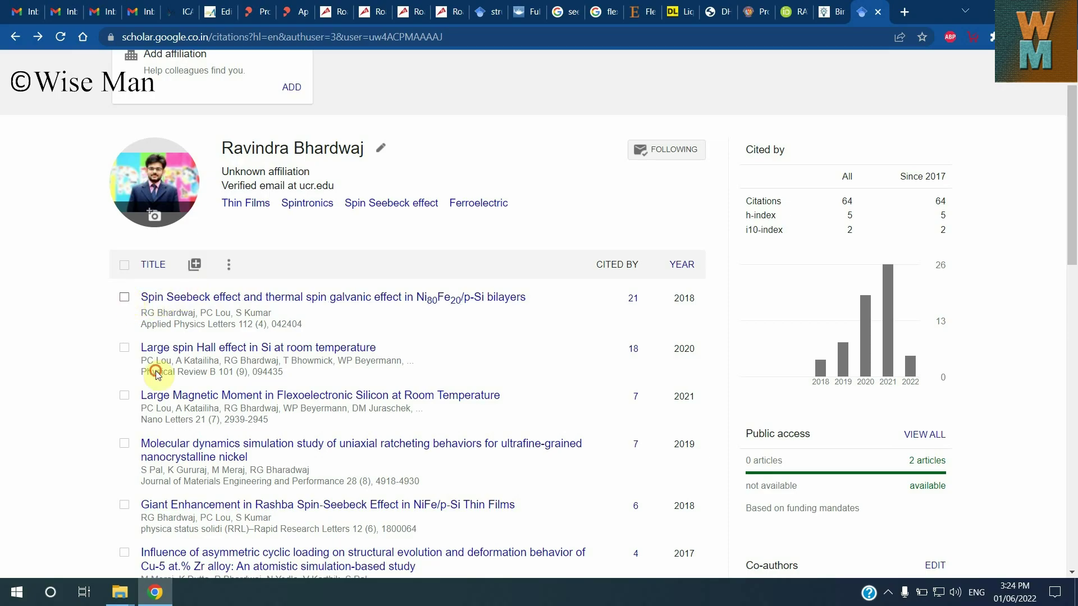
left_click(125, 347)
left_click(125, 395)
left_click(124, 444)
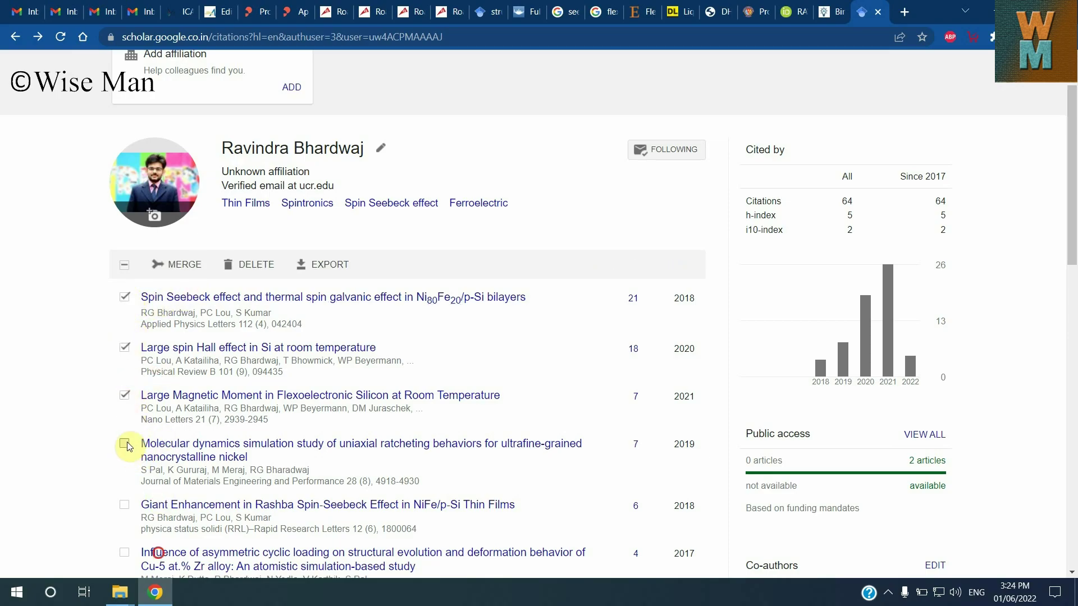
scroll(125, 449, "down", 1)
left_click(124, 434)
left_click(125, 484)
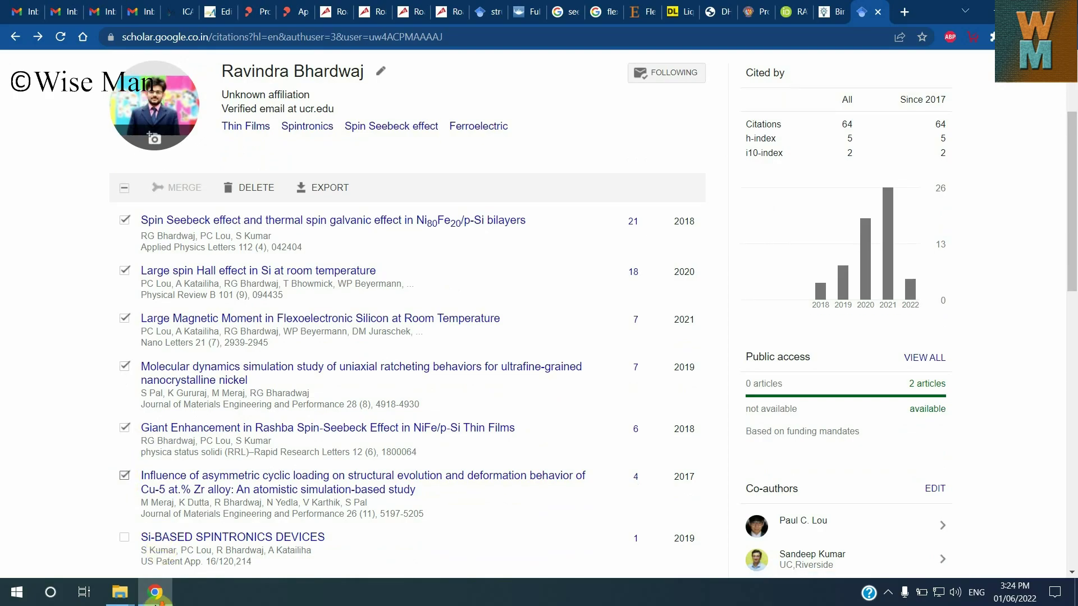
scroll(126, 486, "down", 2)
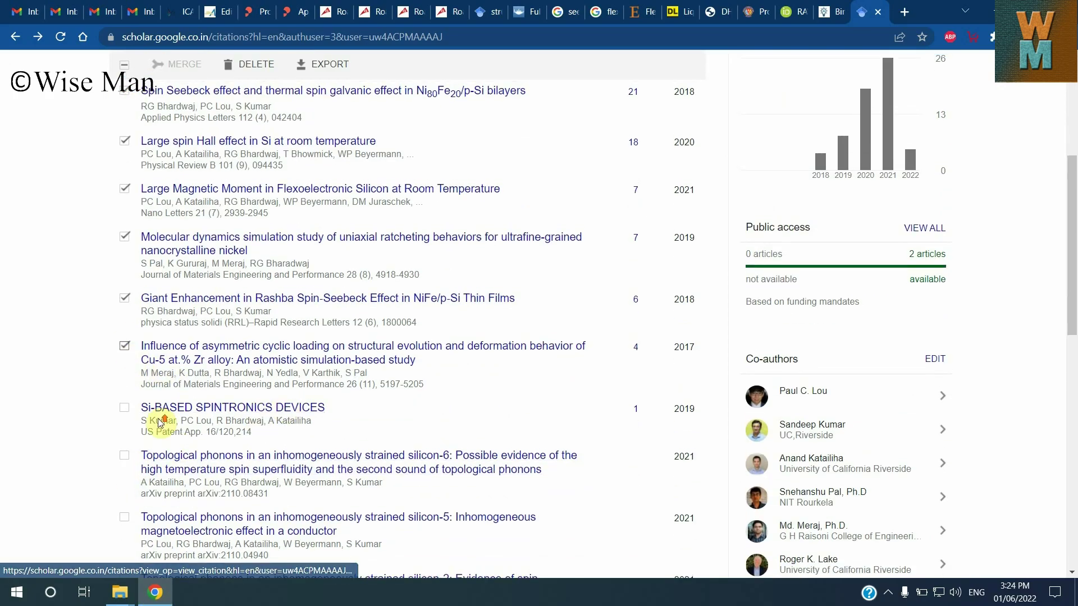
scroll(134, 345, "up", 2)
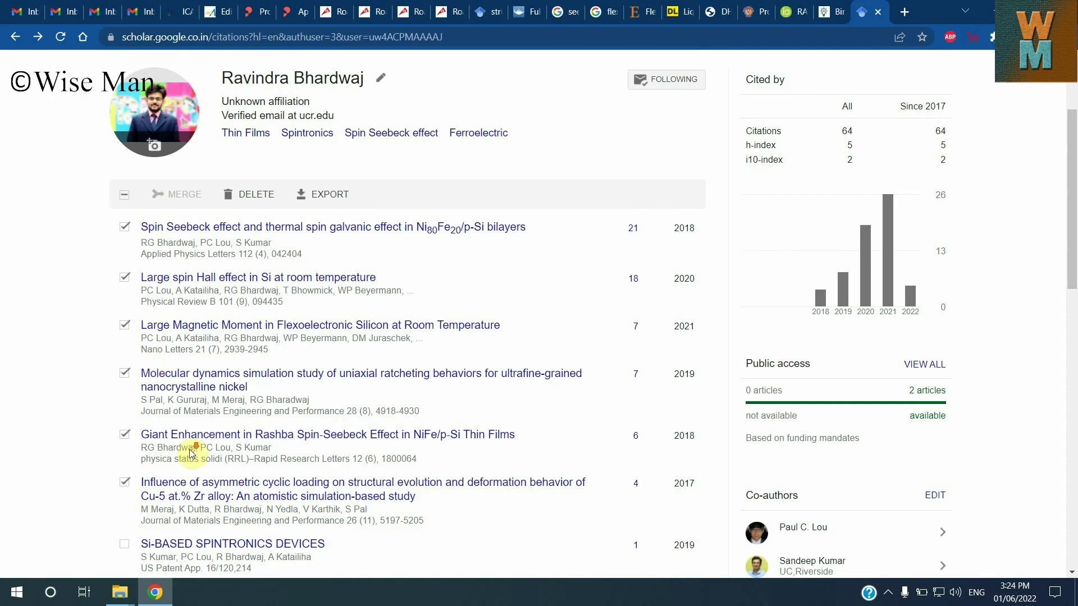
scroll(187, 447, "down", 3)
scroll(168, 427, "down", 3)
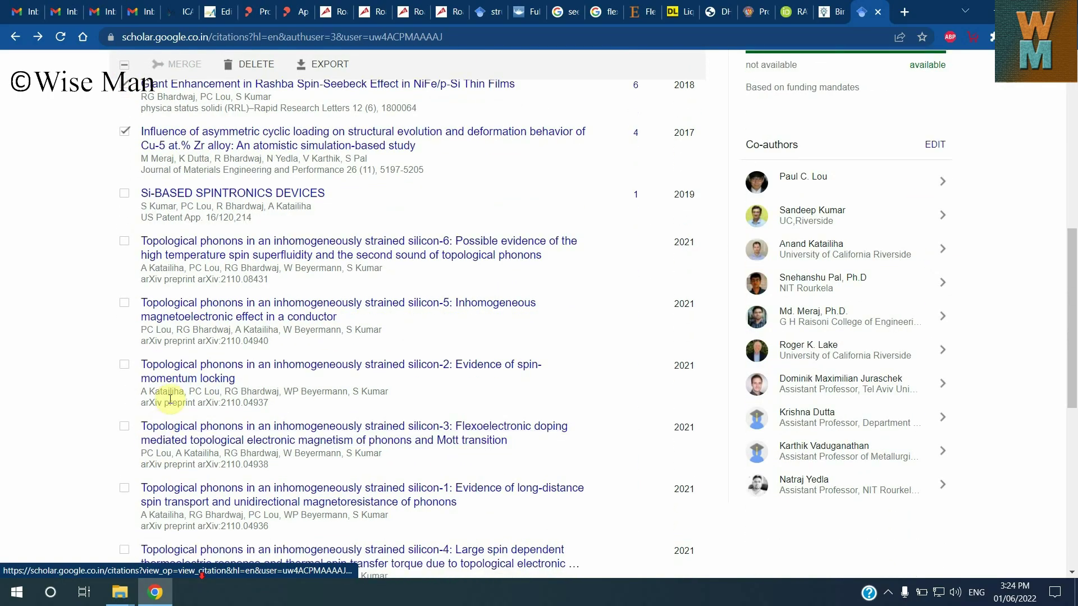
scroll(202, 489, "down", 2)
scroll(242, 387, "down", 3)
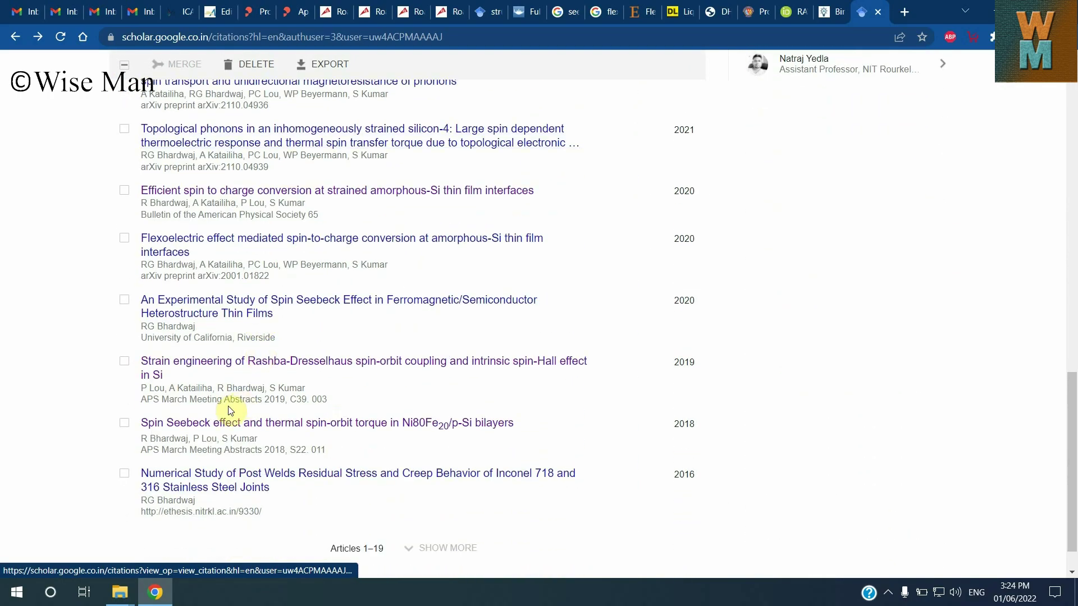
scroll(287, 511, "up", 10)
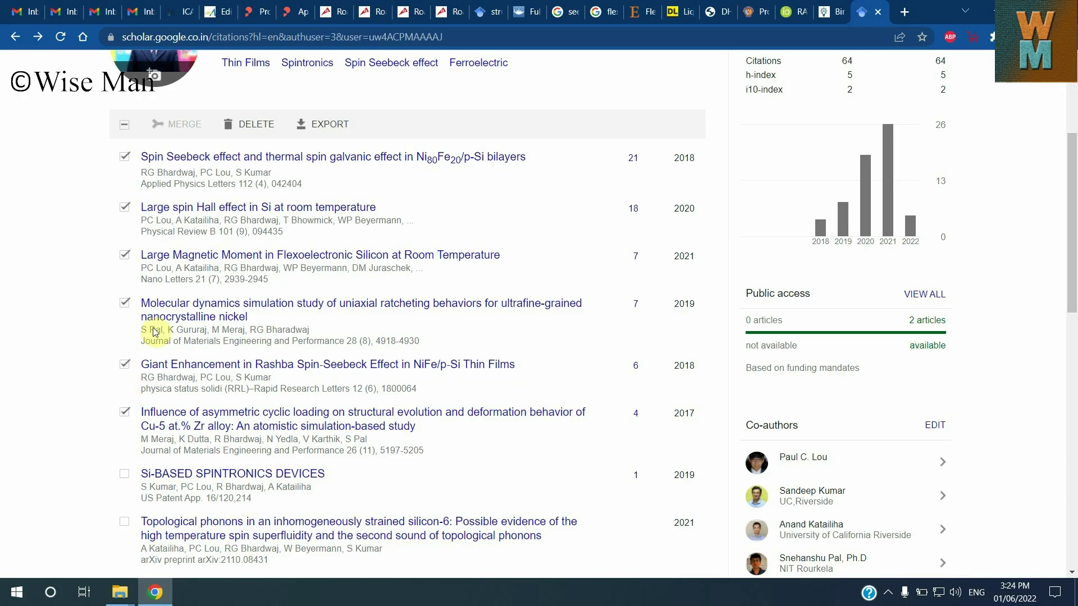
scroll(297, 209, "up", 1)
scroll(297, 209, "up", 1)
Export the six ticked articles in BibTeX format
left_click(322, 264)
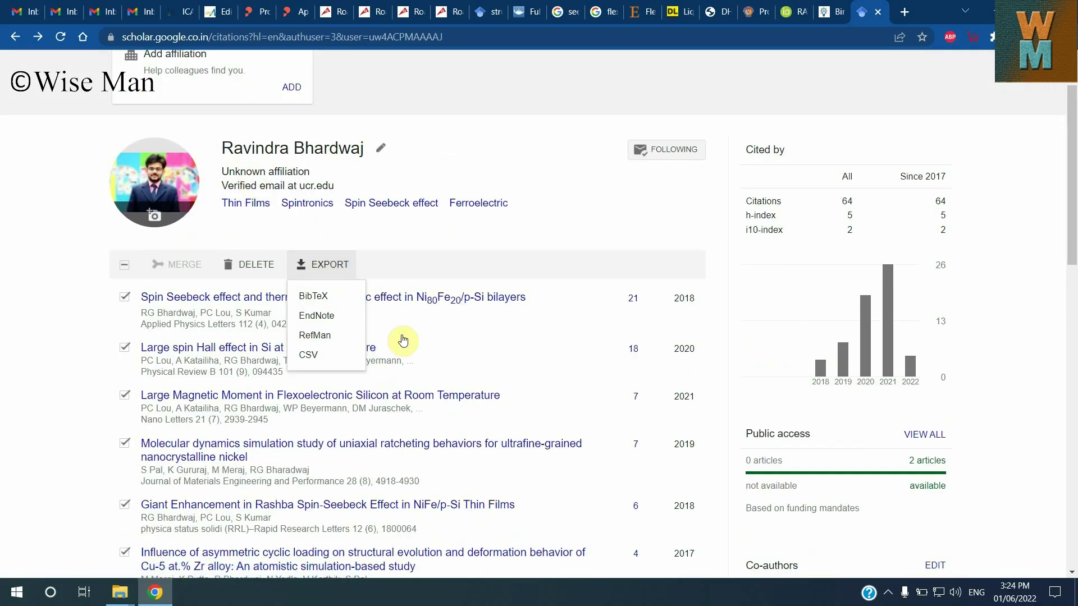
left_click(318, 297)
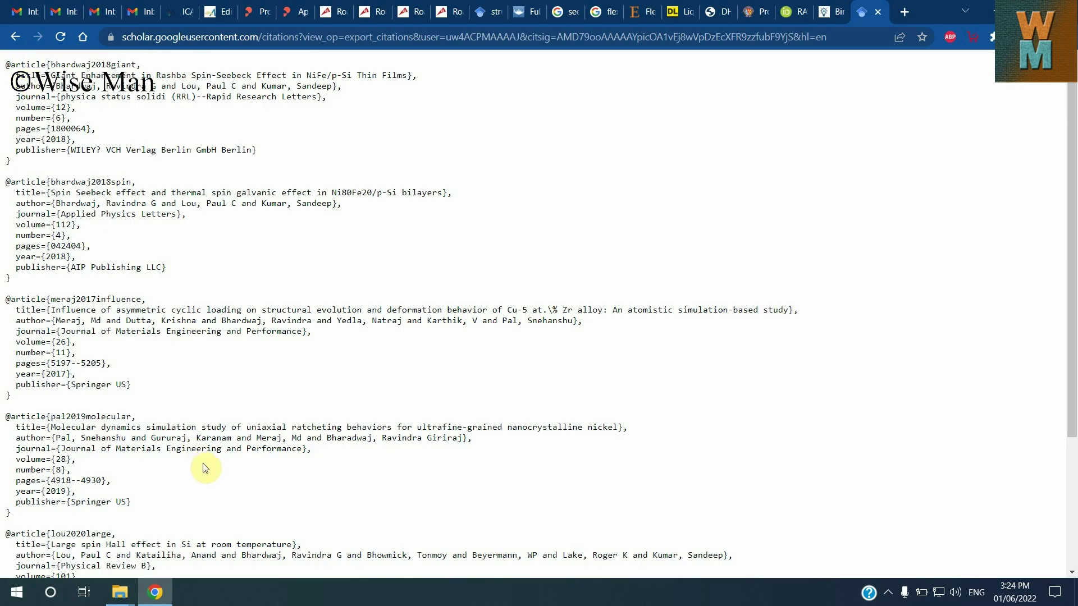
scroll(205, 468, "down", 3)
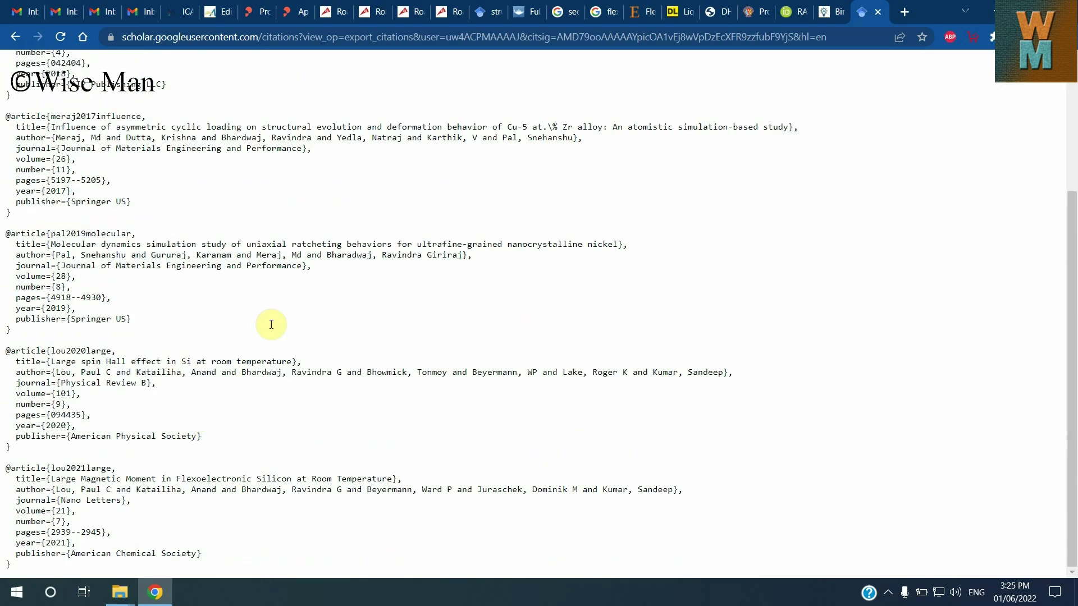
Select all the BibTeX citation text and copy it
right_click(271, 325)
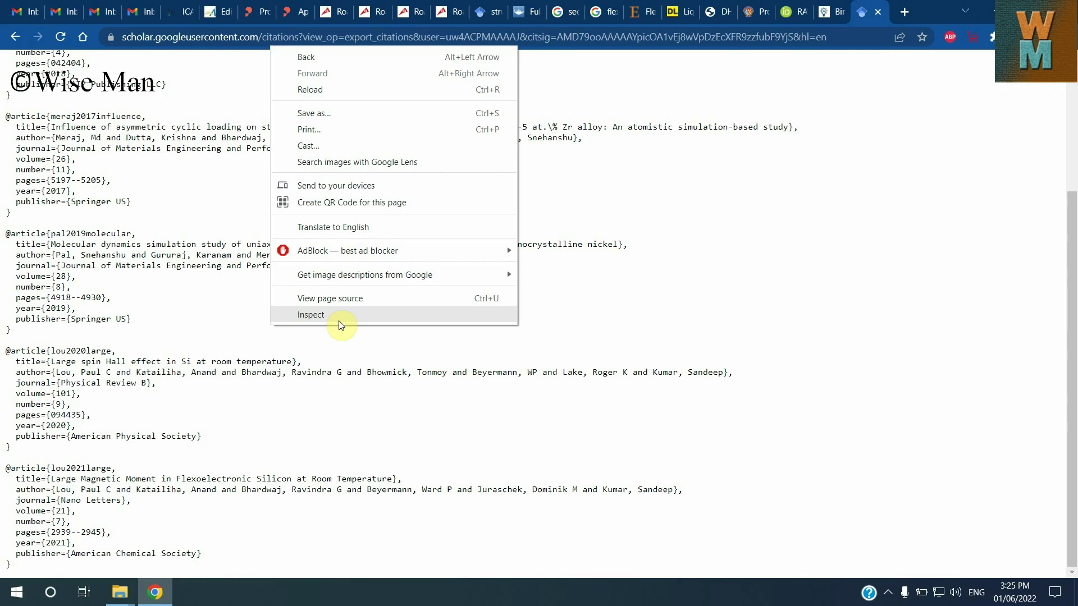
left_click(267, 447)
key("ctrl+a")
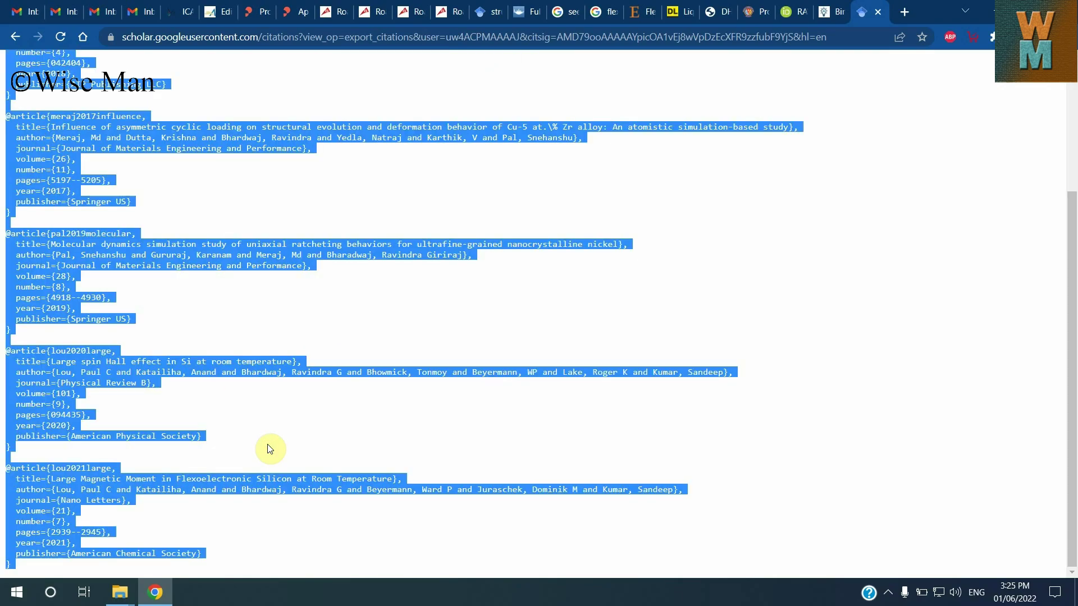
right_click(150, 268)
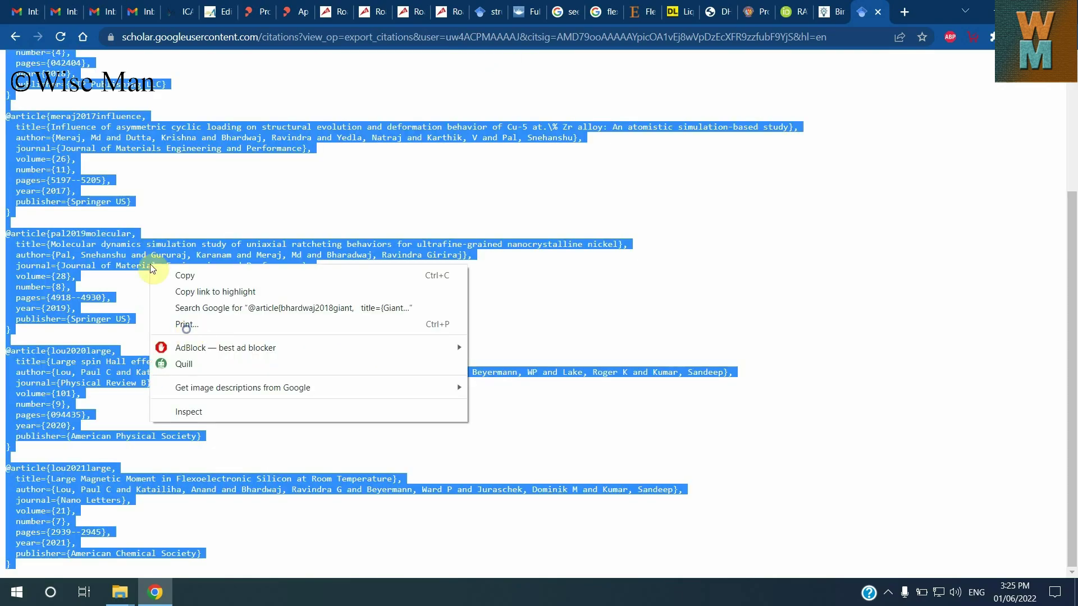
left_click(180, 278)
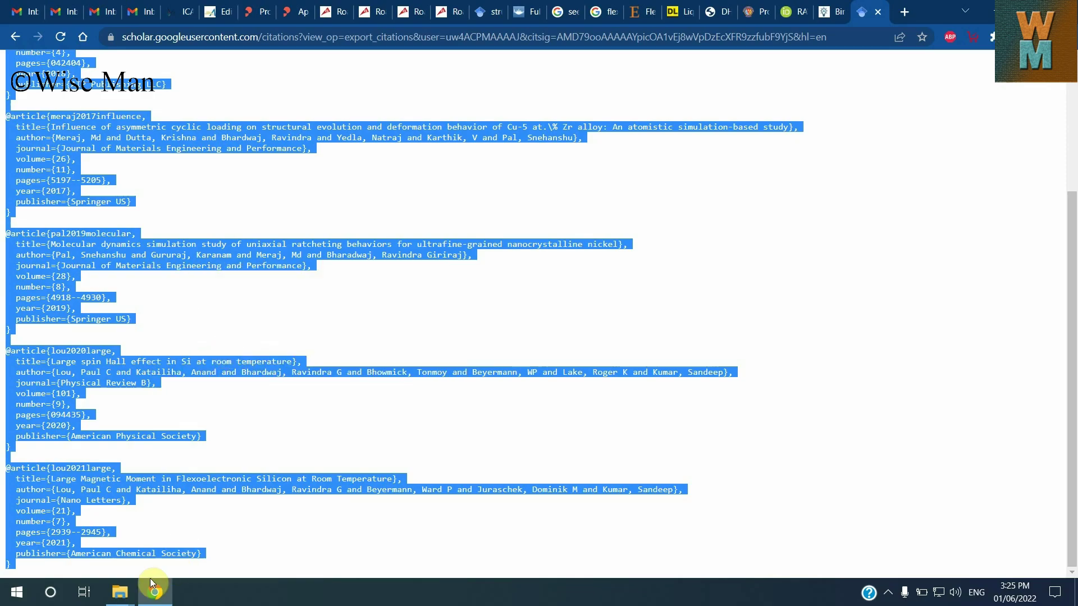
Create a new text document in the Downloads folder
mouse_move(128, 595)
left_click(221, 536)
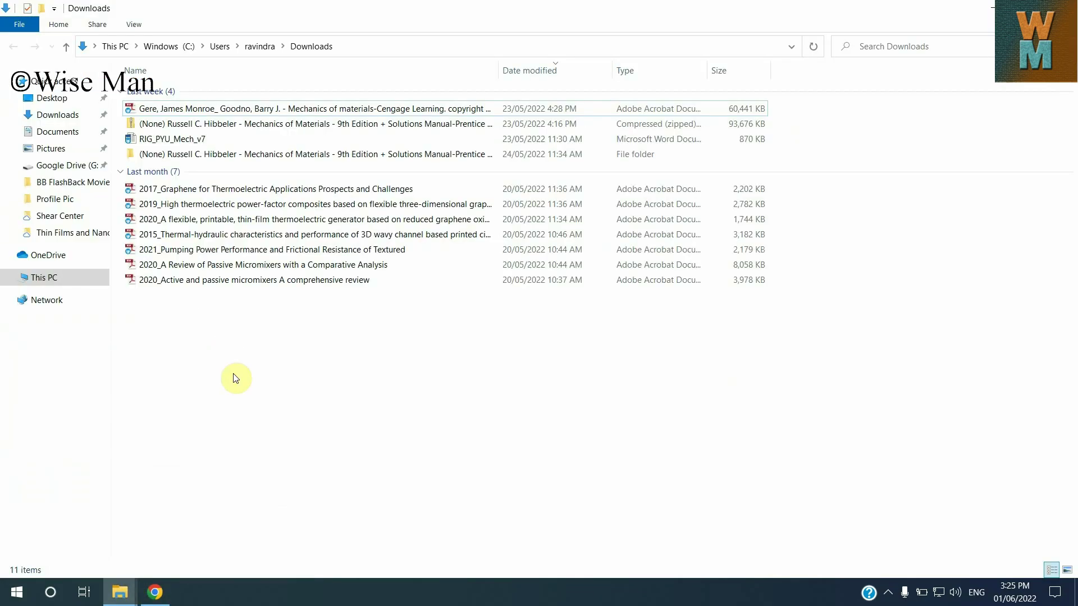
right_click(235, 382)
mouse_move(295, 352)
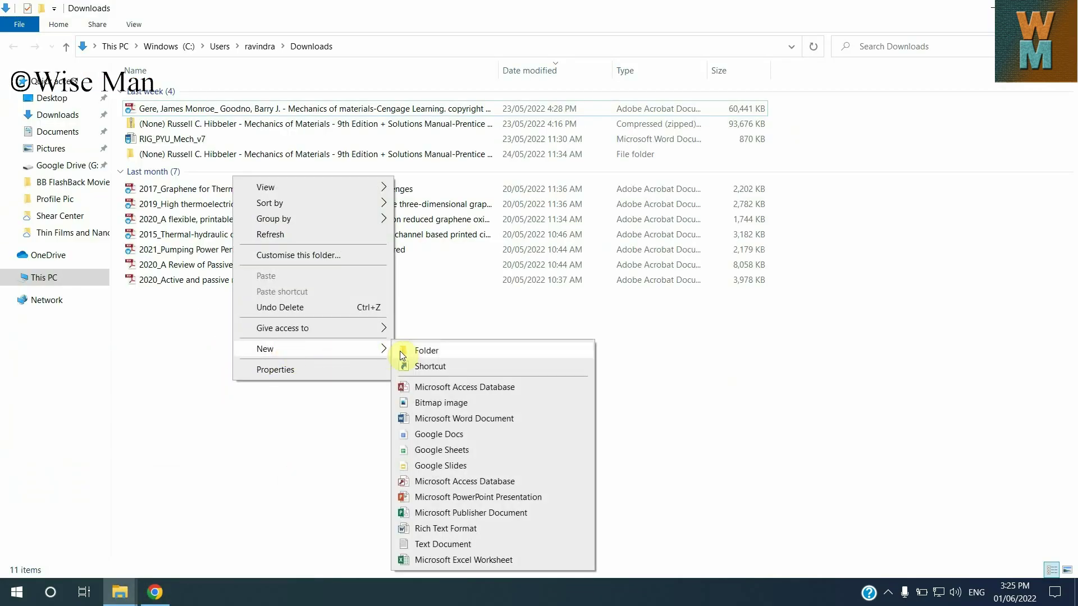
left_click(464, 548)
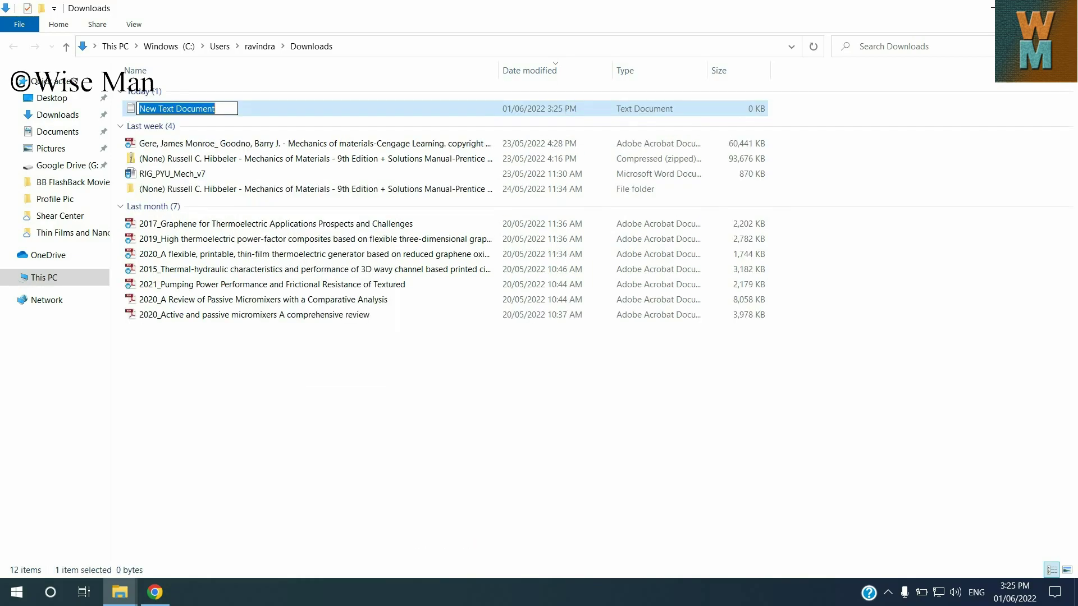
Name the file MyPublications, without the .bib ending, and open it in Notepad
type("My")
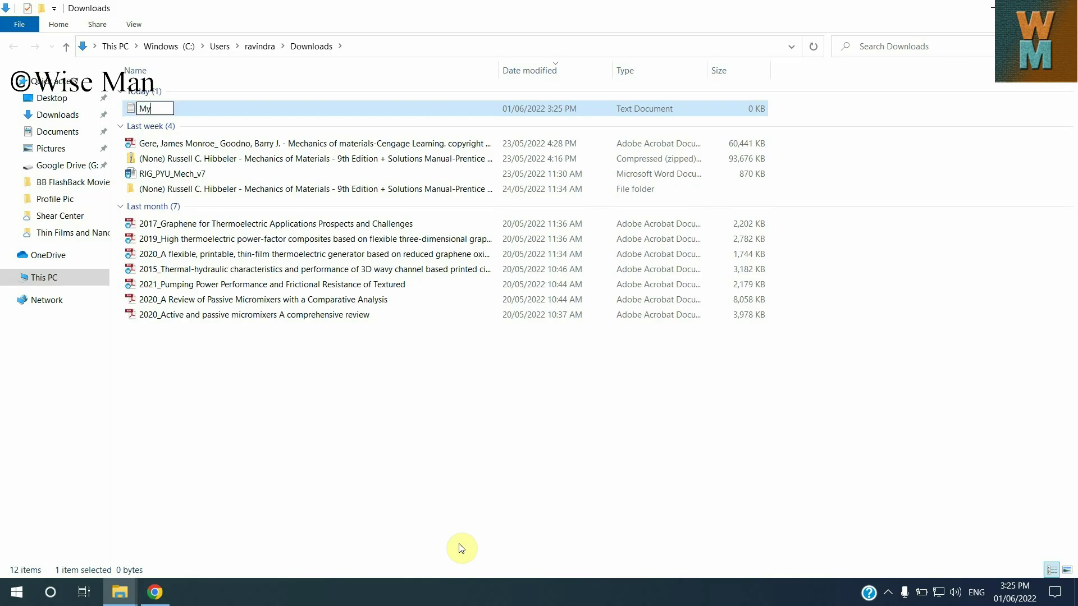
type("Publication")
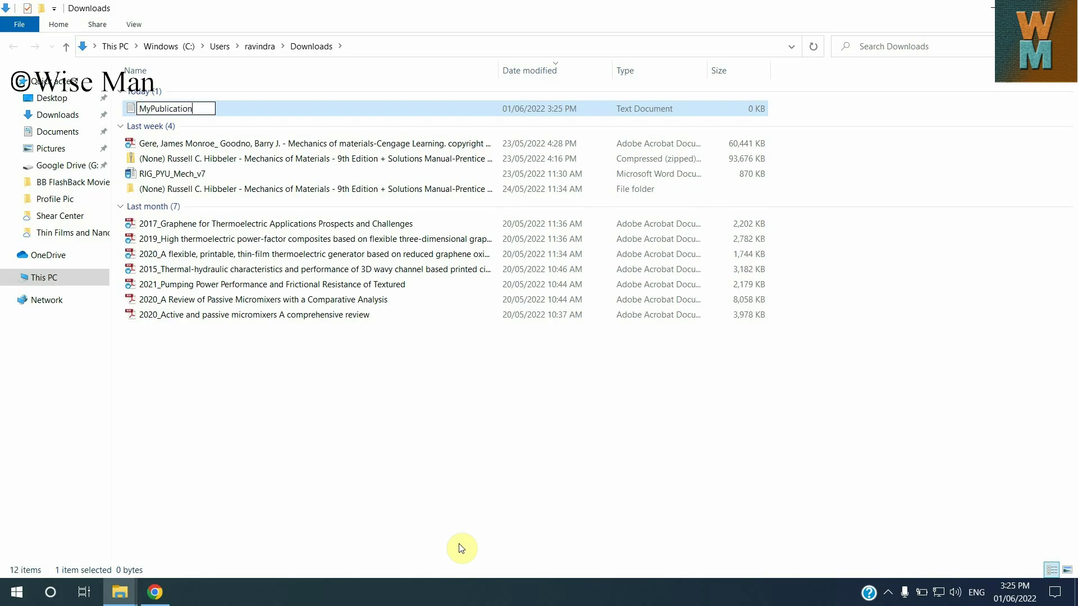
type("s.bib")
key("BackSpace")
key("BackSpace")
key("BackSpace")
key("BackSpace")
key("Return")
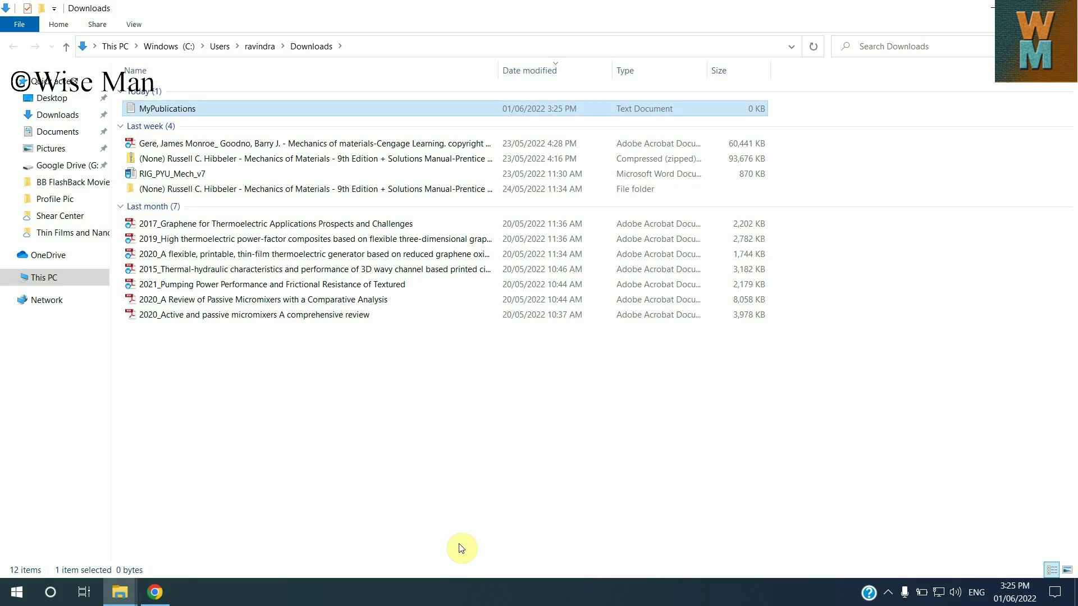
key("Return")
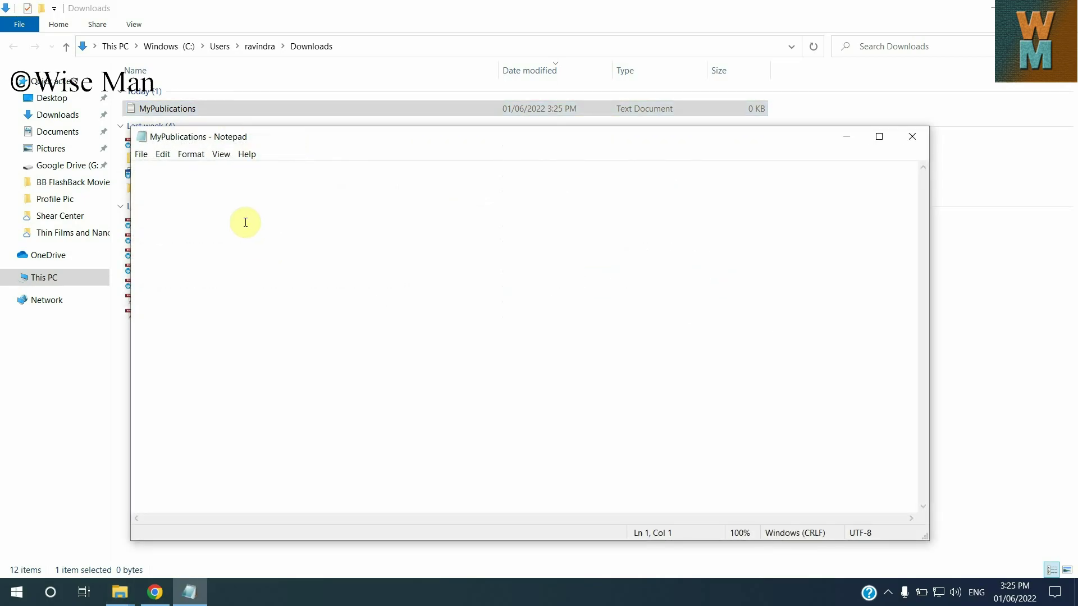
Paste the copied BibTeX entries into MyPublications and save the file
key("ctrl+v")
scroll(288, 380, "up", 10)
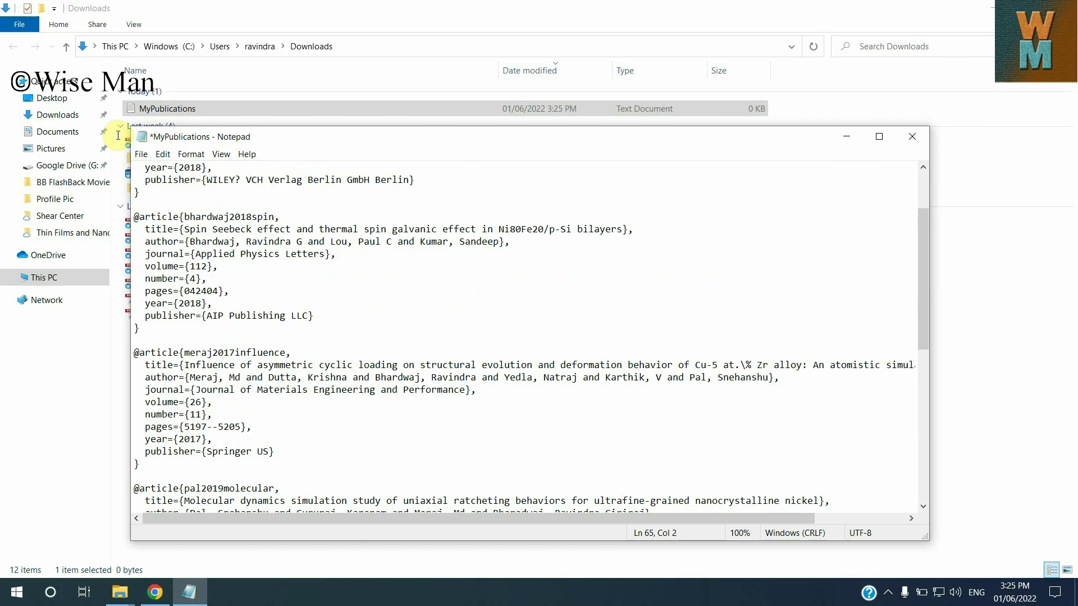
left_click(140, 155)
left_click(169, 210)
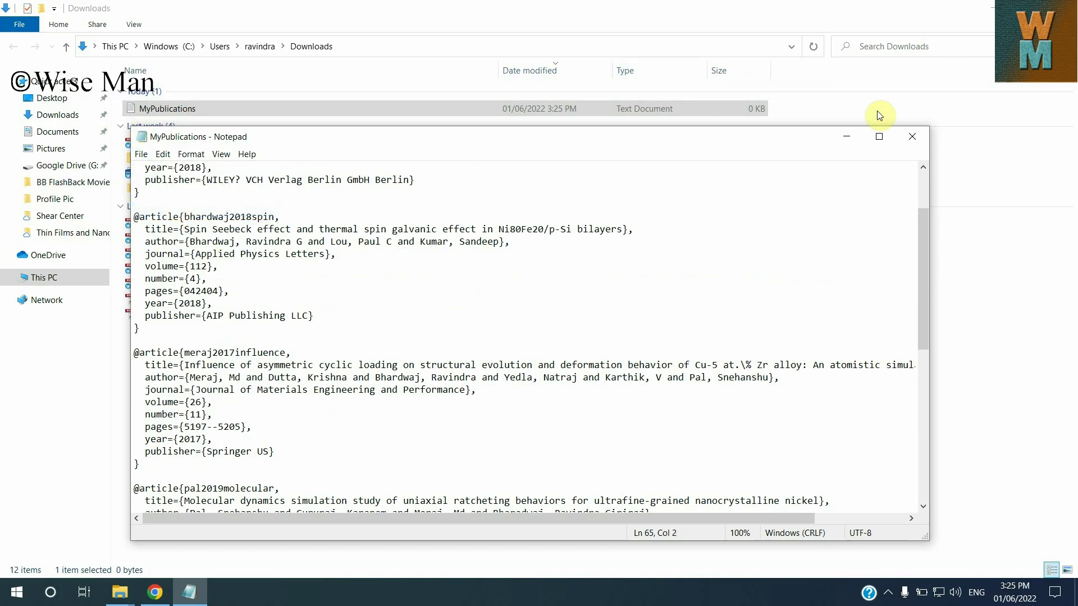
Close Notepad and return to the IRINS profile page
left_click(912, 136)
left_click(155, 593)
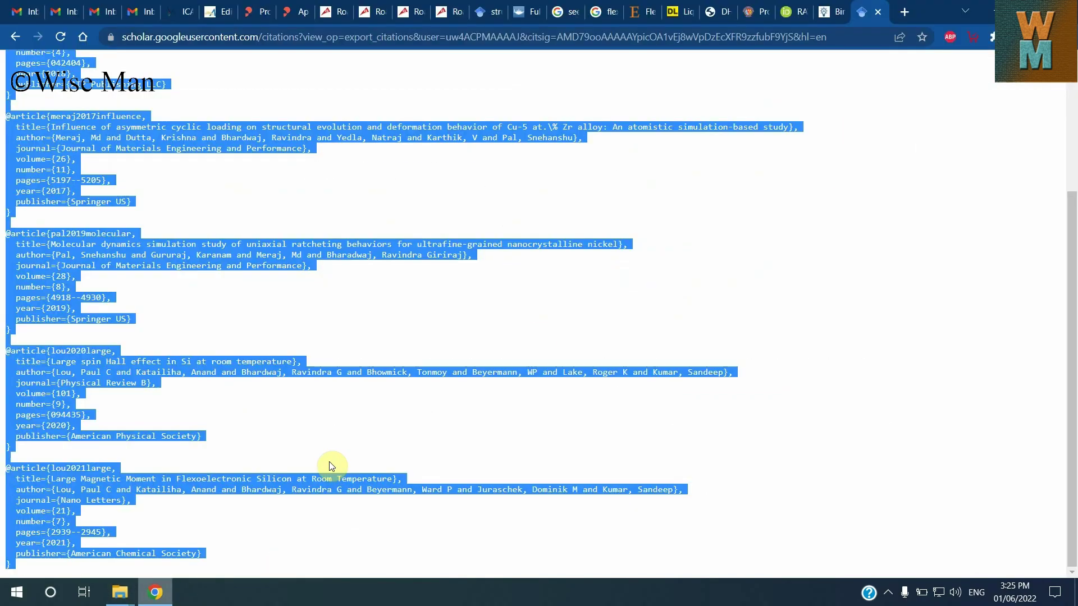
left_click(830, 11)
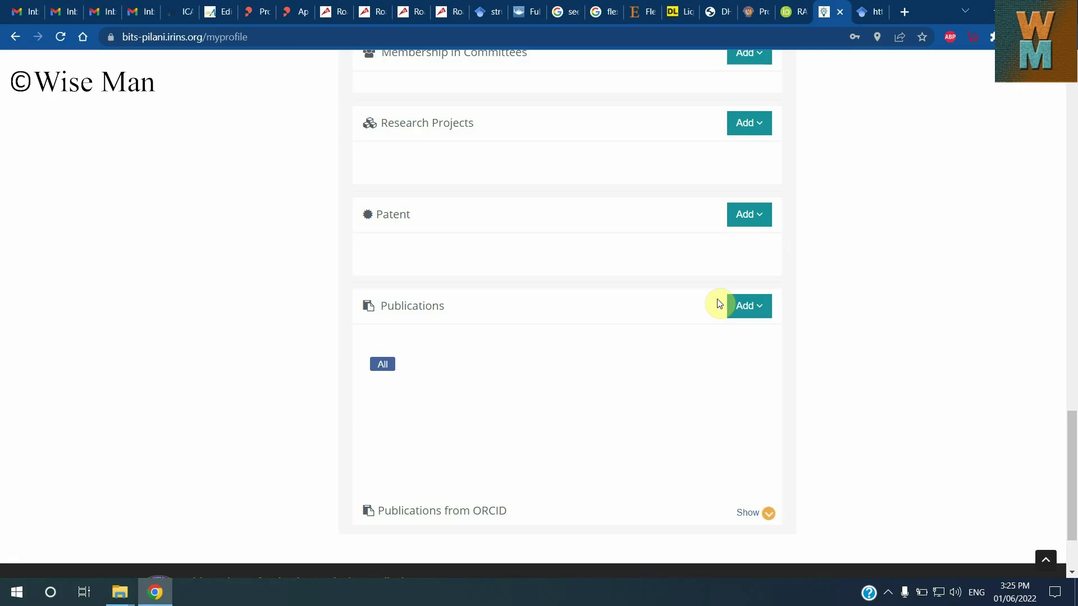
Import MyPublications through Import BIBTEX and acknowledge the upload success alert
left_click(763, 306)
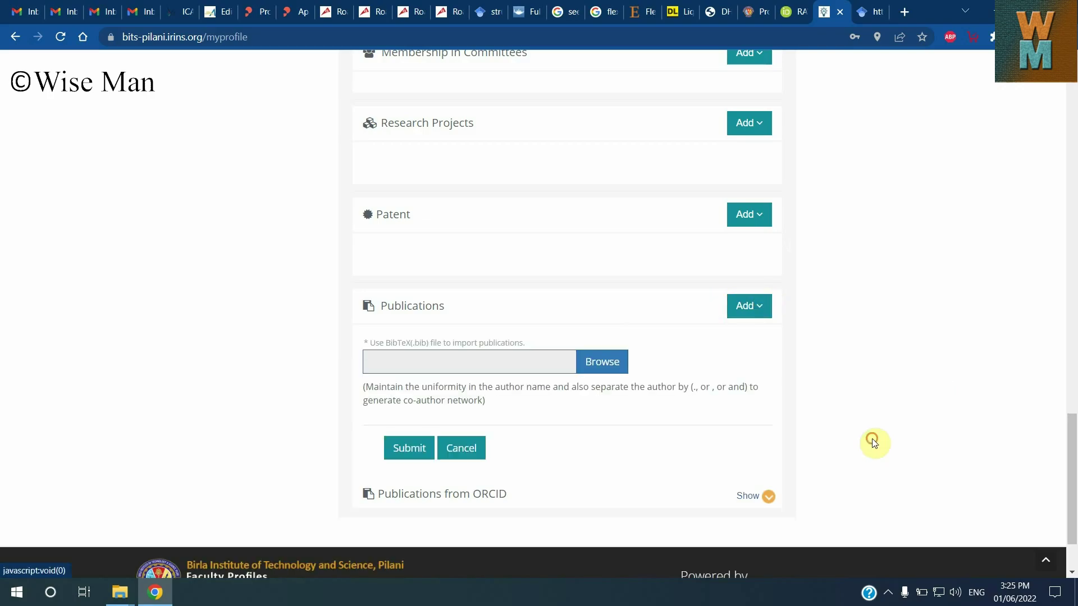
left_click(602, 363)
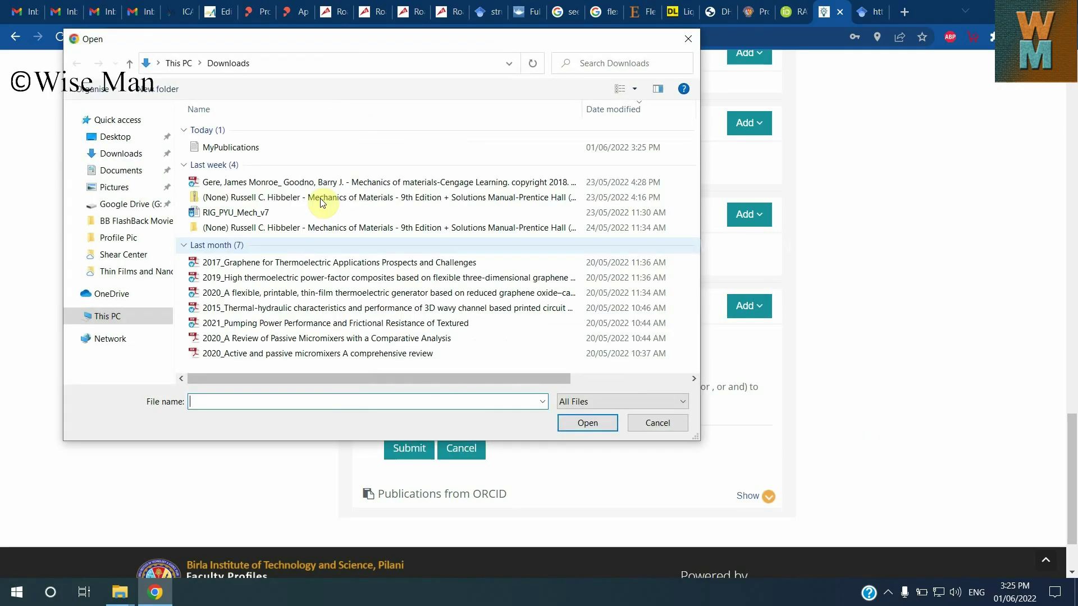
left_click(229, 147)
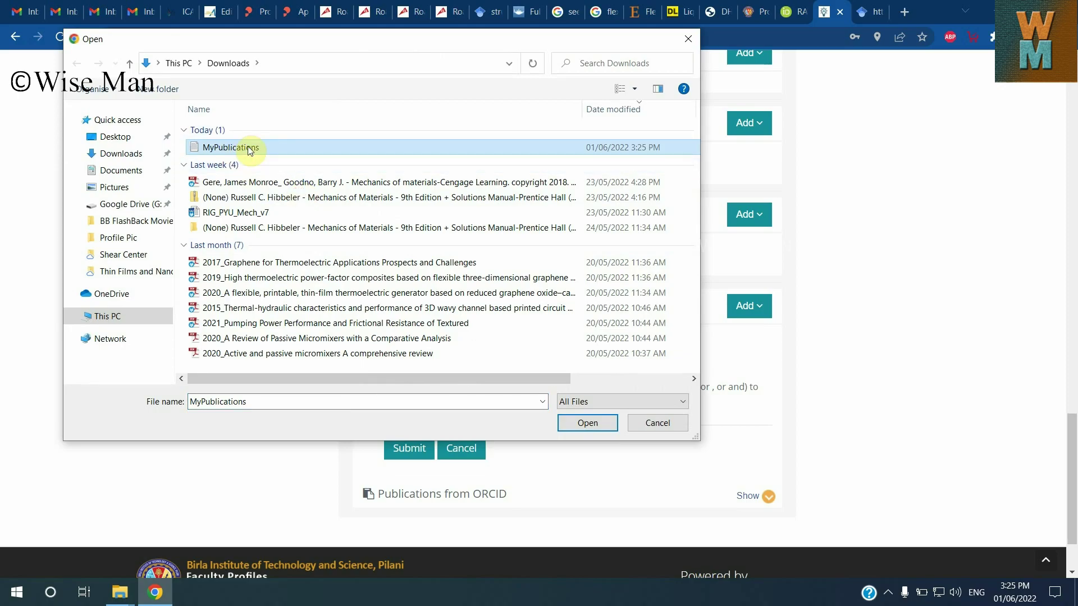
key("Return")
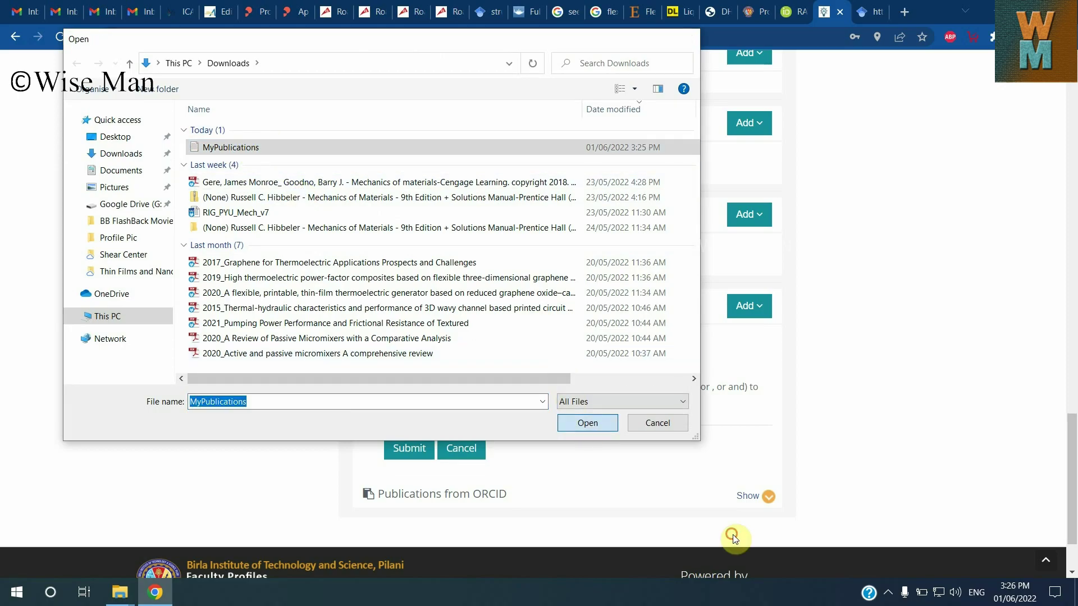
left_click(409, 448)
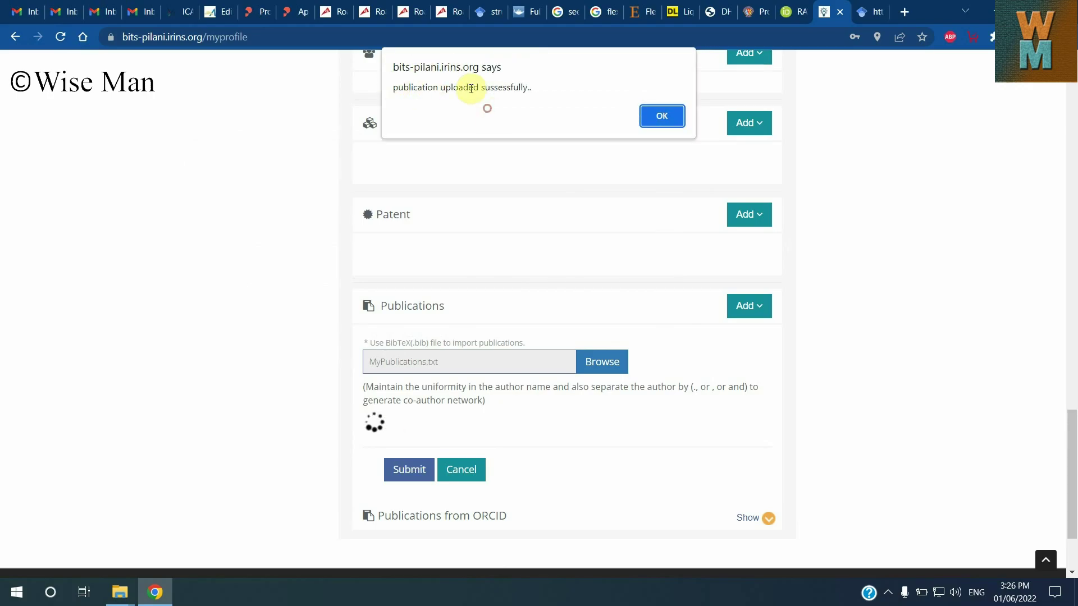
key("Return")
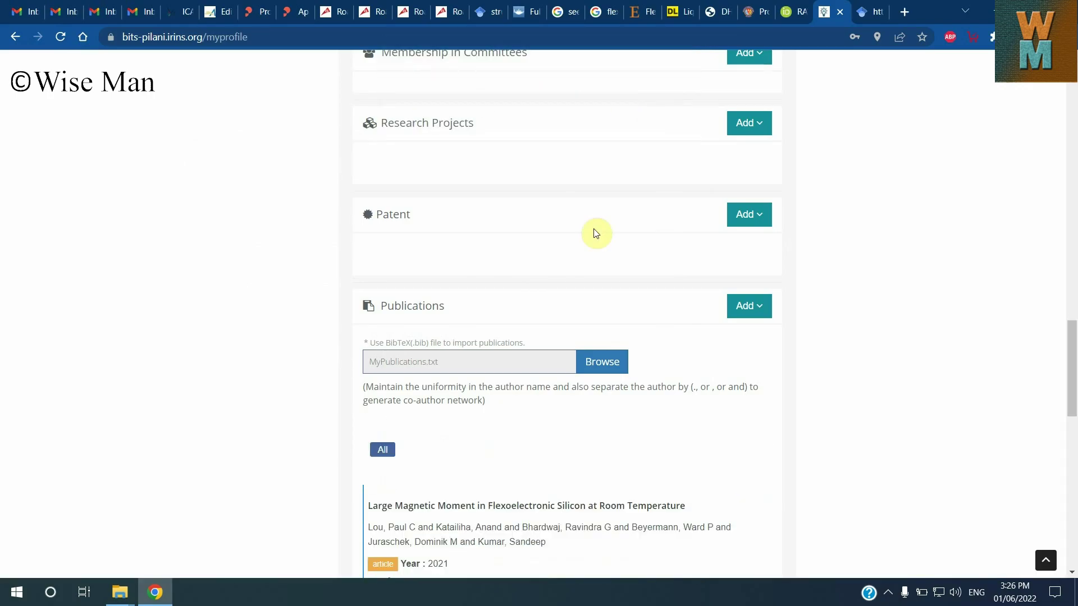
Find the 2020 'Large spin Hall effect in Si' entry and open its edit form
scroll(585, 429, "down", 12)
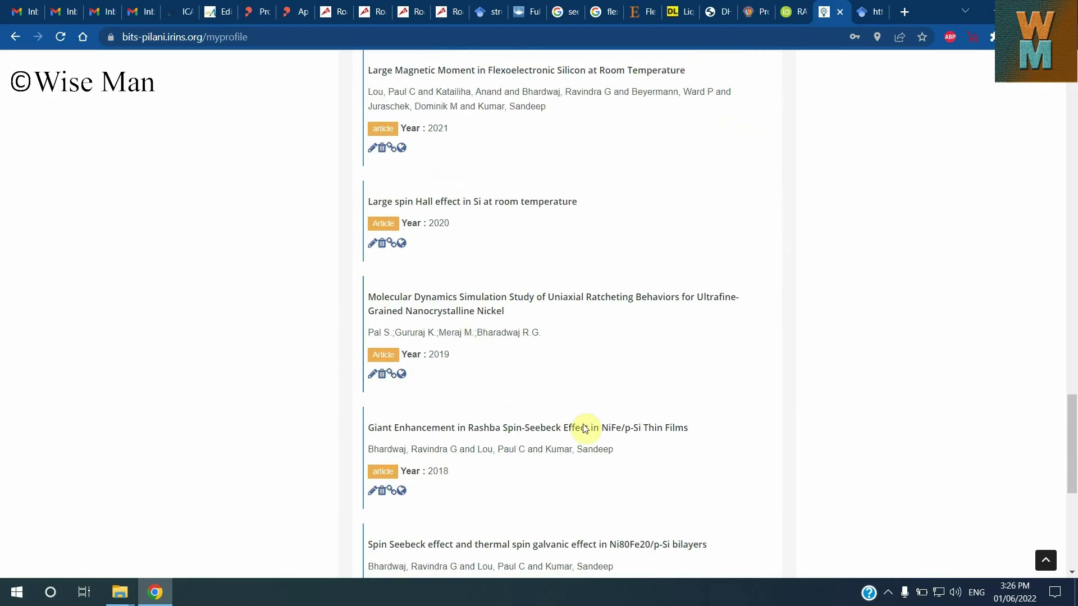
scroll(460, 361, "up", 6)
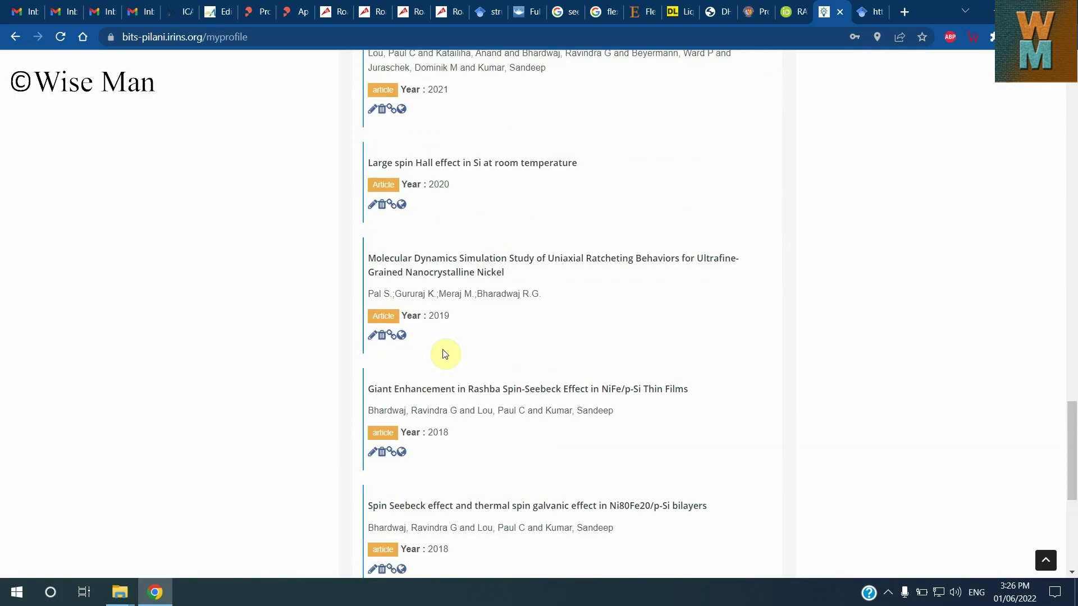
scroll(556, 440, "up", 3)
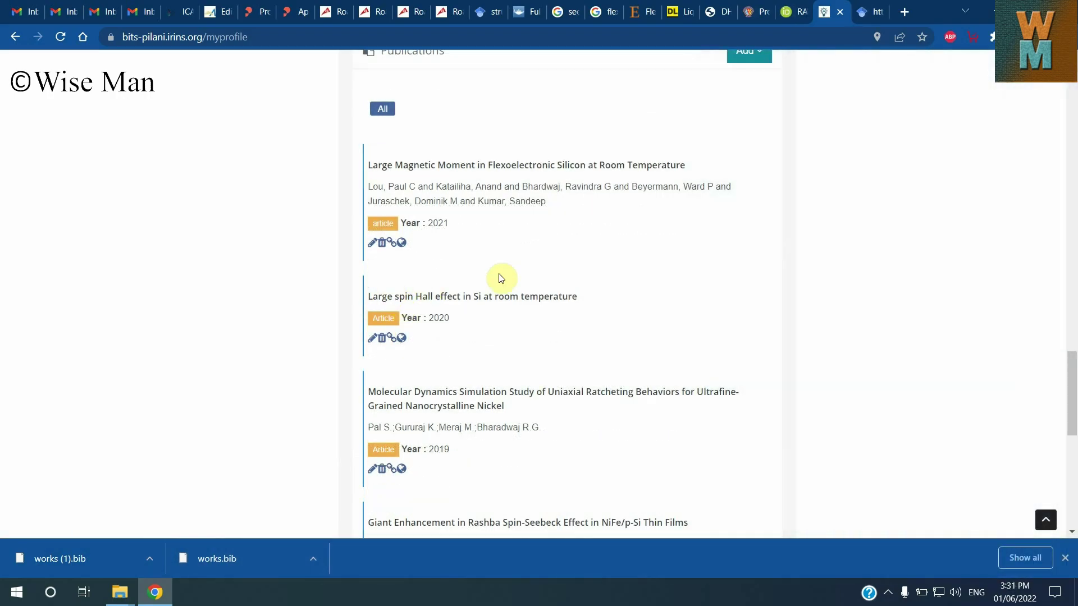
left_click(382, 339)
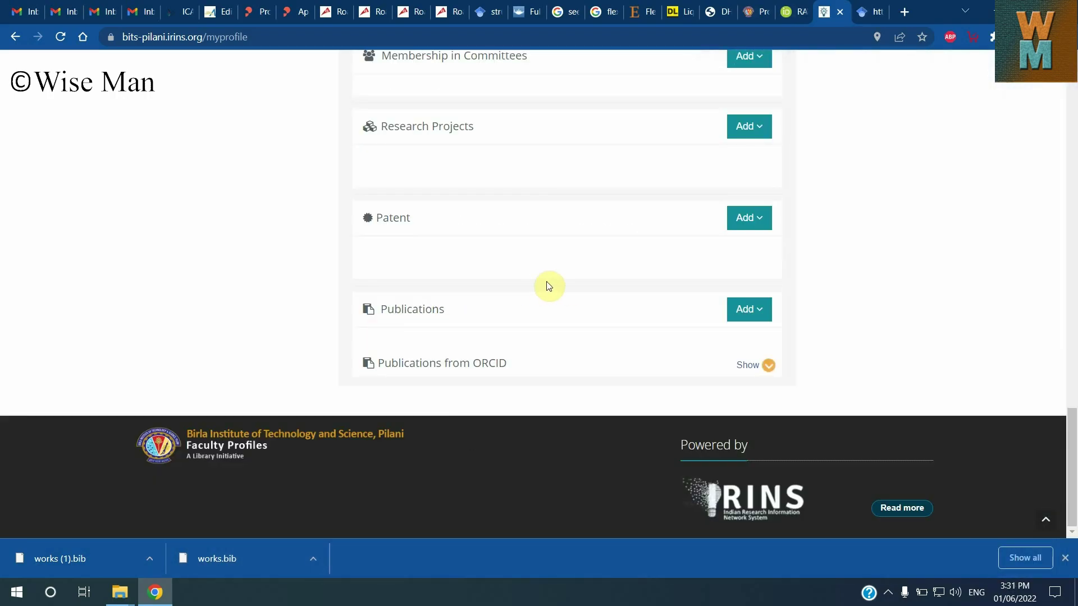
scroll(691, 357, "down", 3)
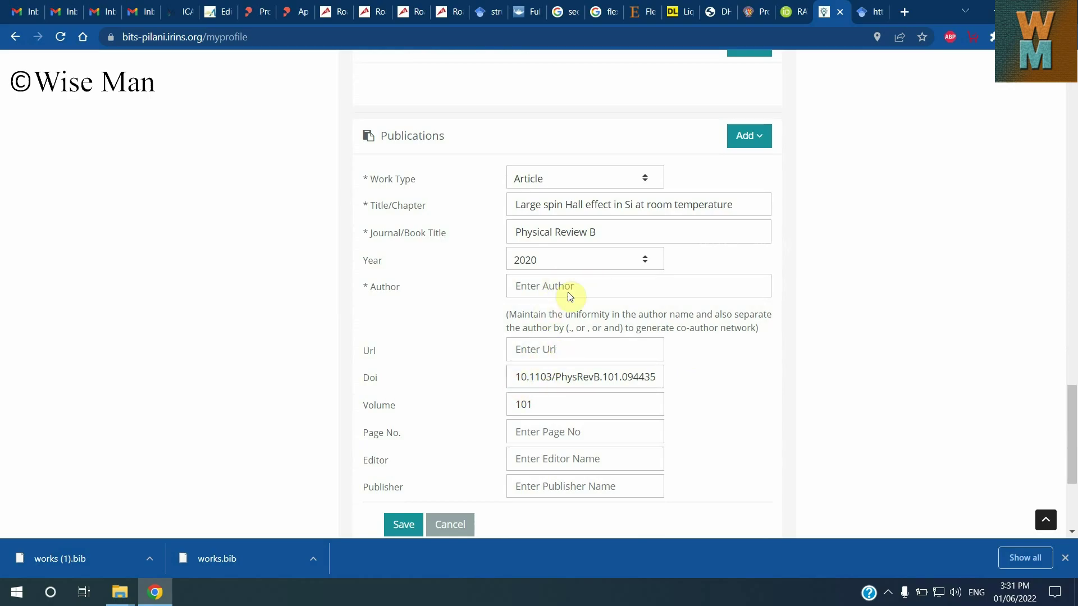
Copy the lou2020large entry's author list from the BibTeX page
left_click(872, 8)
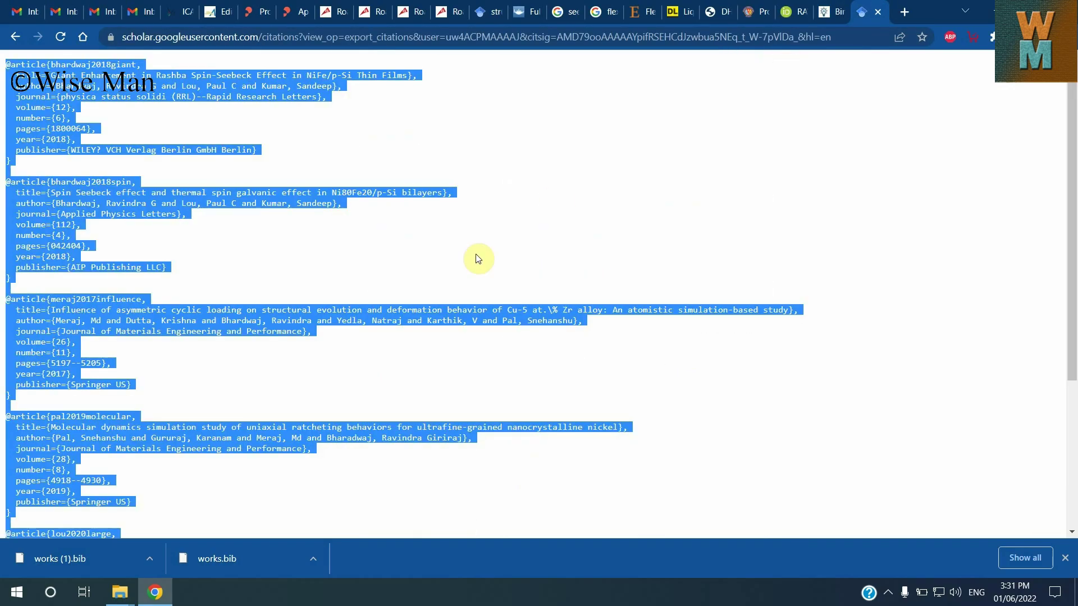
left_click(246, 281)
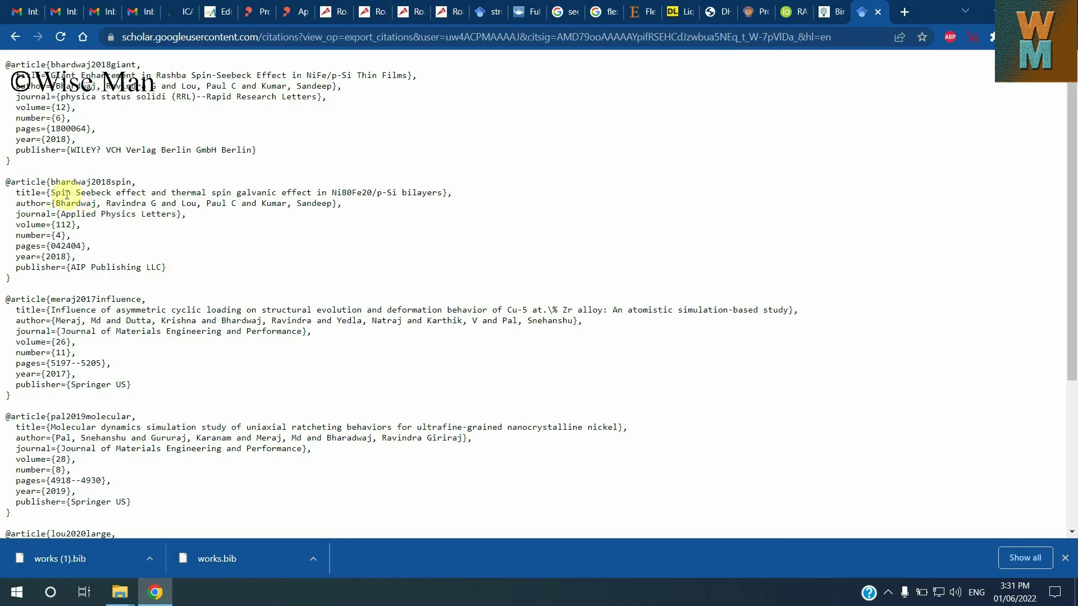
scroll(144, 331, "down", 4)
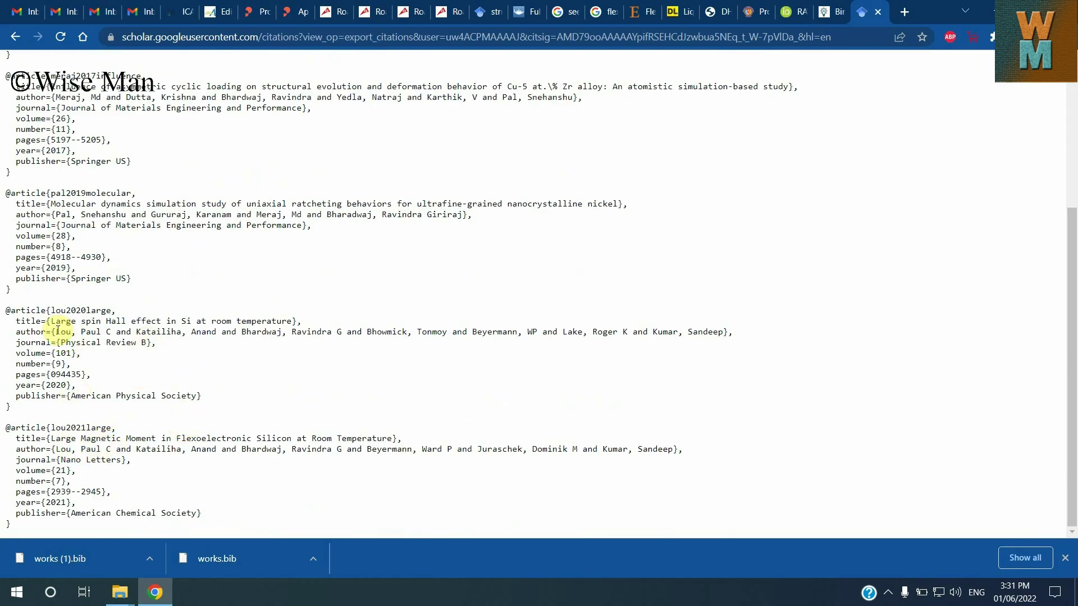
mouse_move(56, 331)
left_mouse_down()
mouse_move(715, 330)
mouse_move(90, 343)
mouse_move(57, 332)
left_mouse_up()
left_click(905, 413)
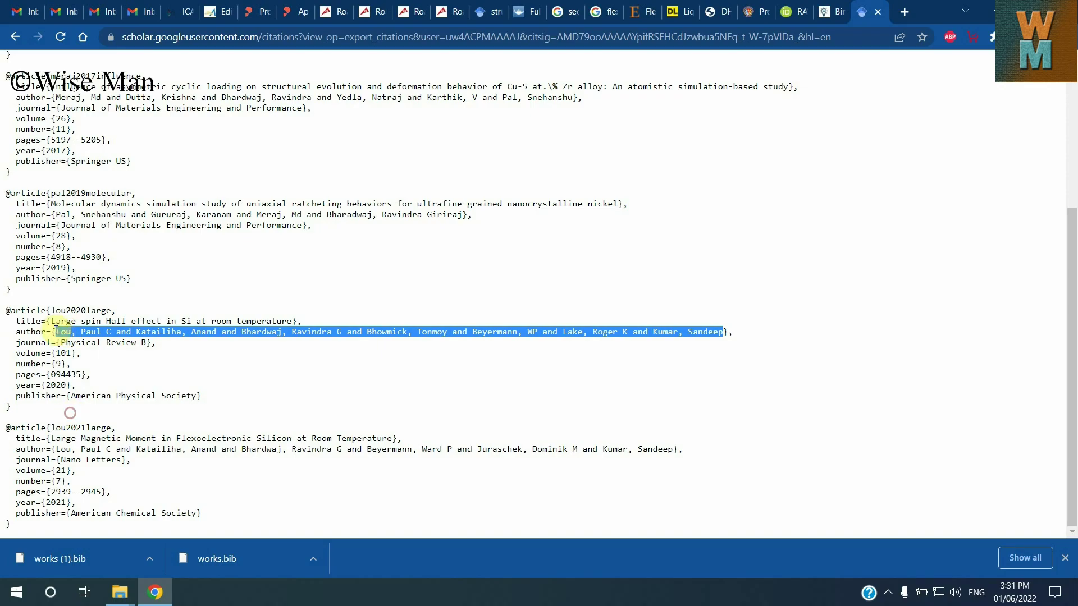
key("ctrl+c")
Paste the copied authors into the spin Hall paper's IRINS Author field
key("ctrl+Page_Up")
left_click(540, 290)
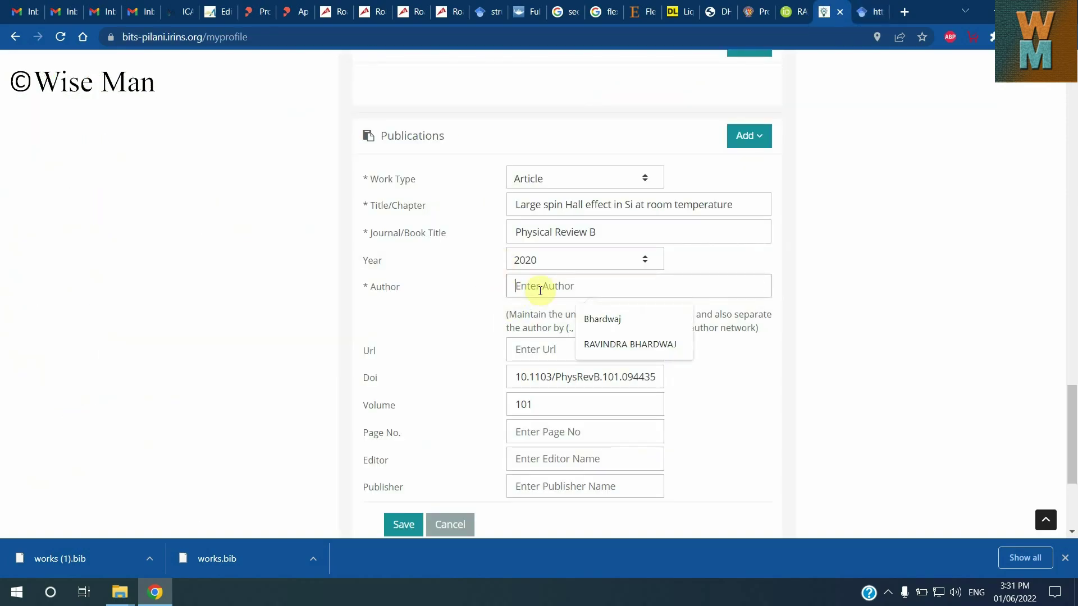
key("ctrl+v")
left_click(871, 9)
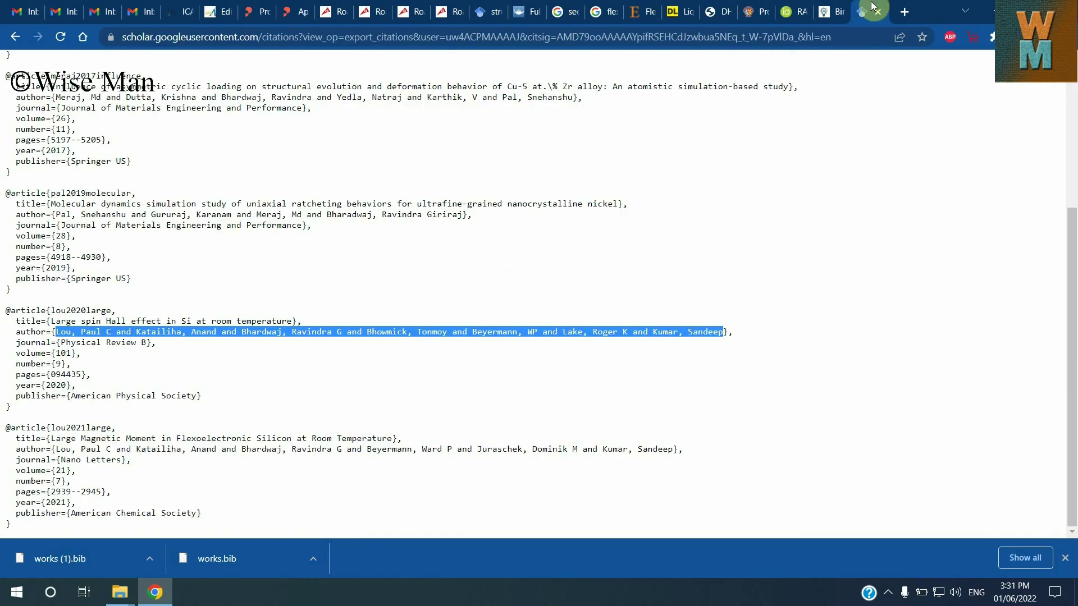
Save the 'Large spin Hall effect in Si at room temperature' publication with its full author list and year 2020
left_click(831, 12)
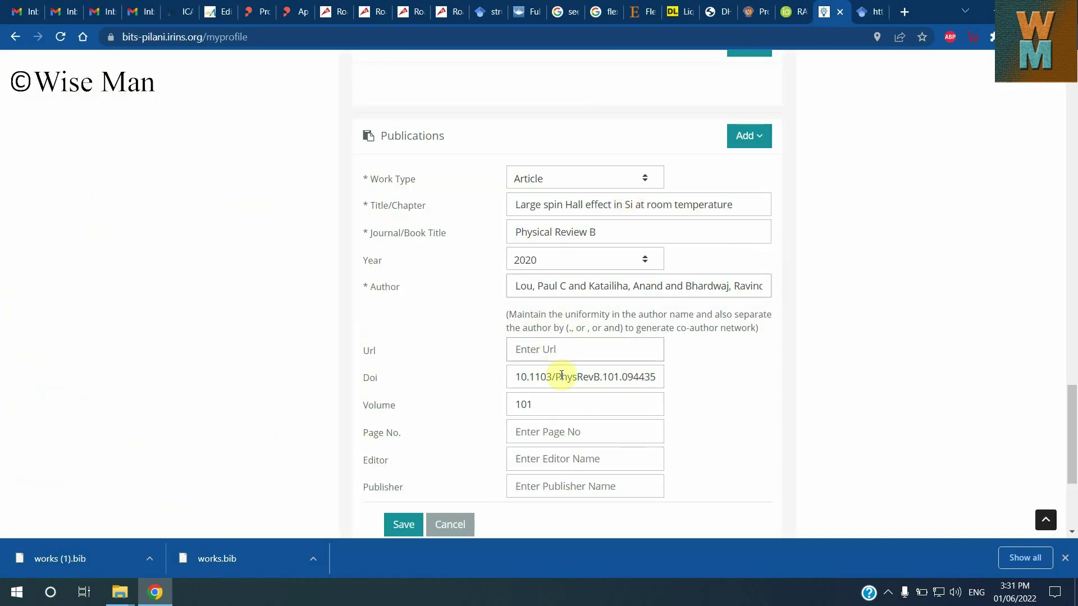
scroll(735, 489, "down", 4)
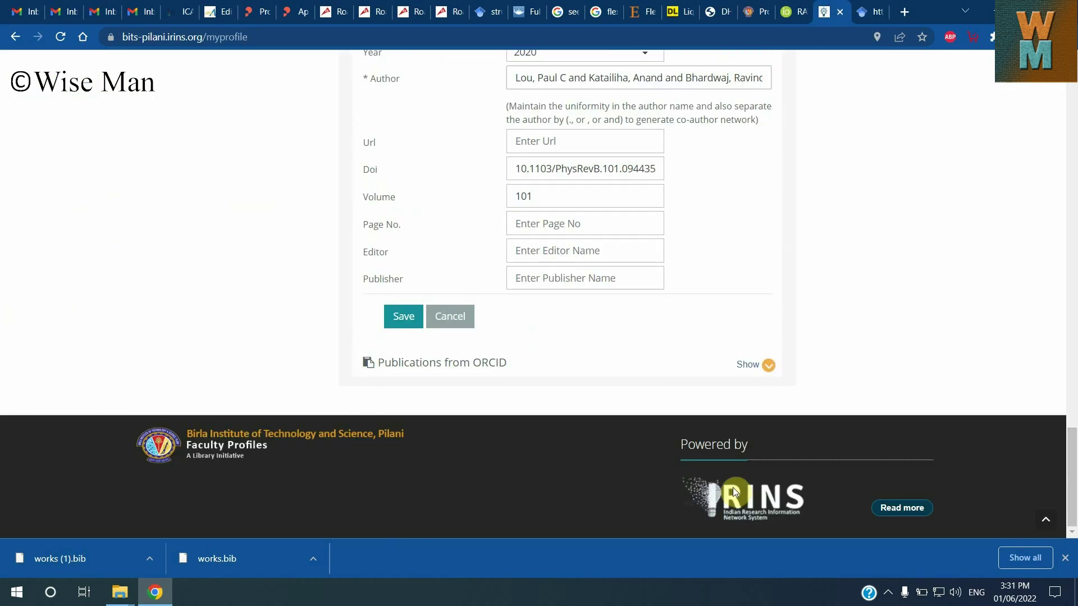
left_click(403, 316)
scroll(505, 337, "down", 3)
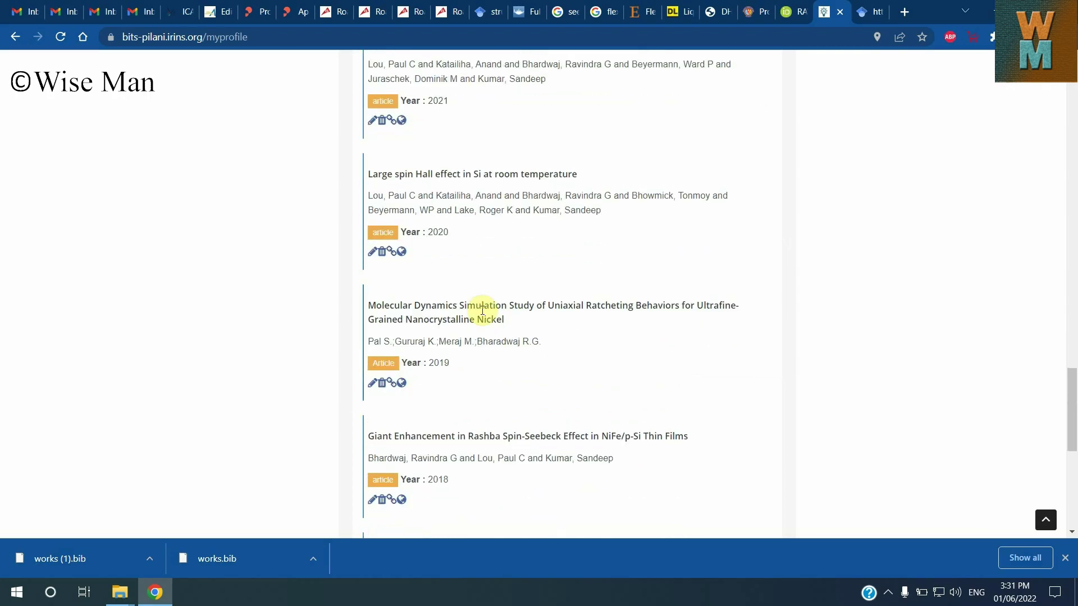
scroll(482, 310, "up", 3)
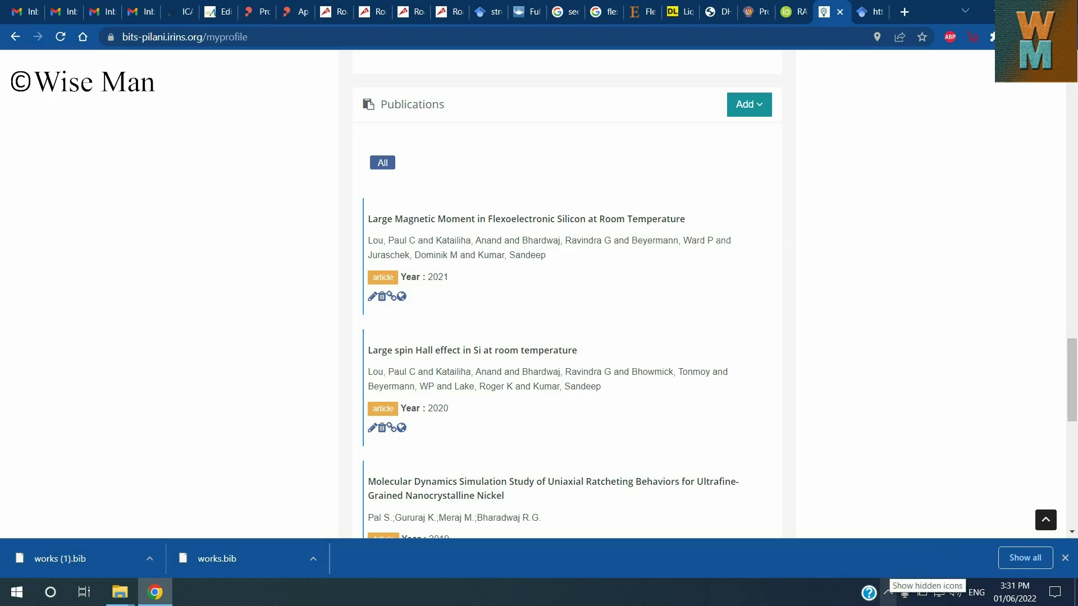
left_click(887, 592)
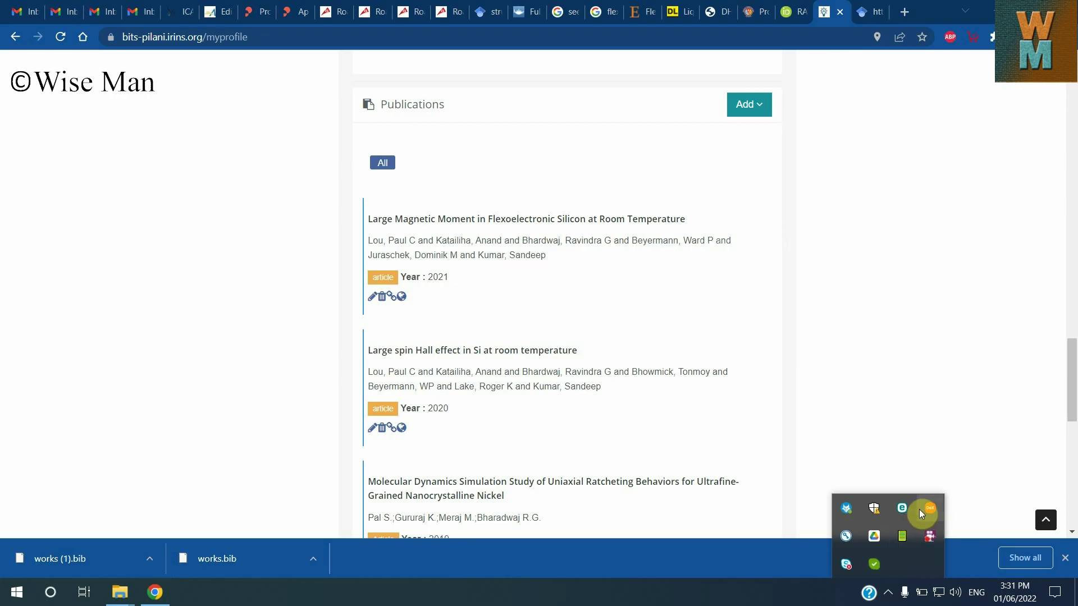